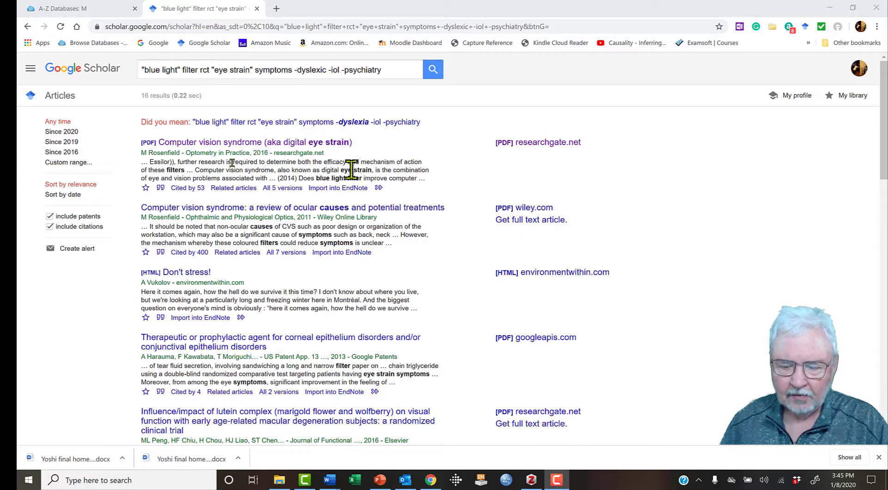
# Open the ResearchGate PDF of "Computer vision syndrome (aka digital eye strain)" and save it to Zotero
pyautogui.click(310, 199)
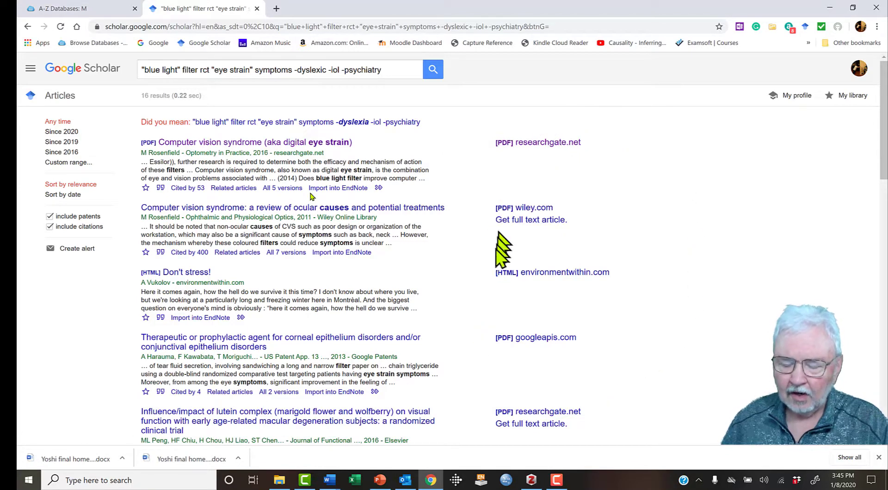
pyautogui.click(526, 146)
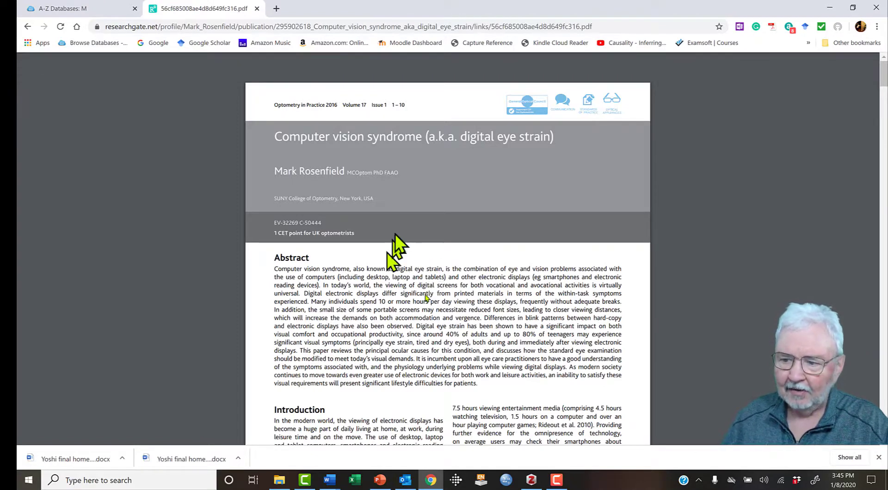
pyautogui.click(771, 26)
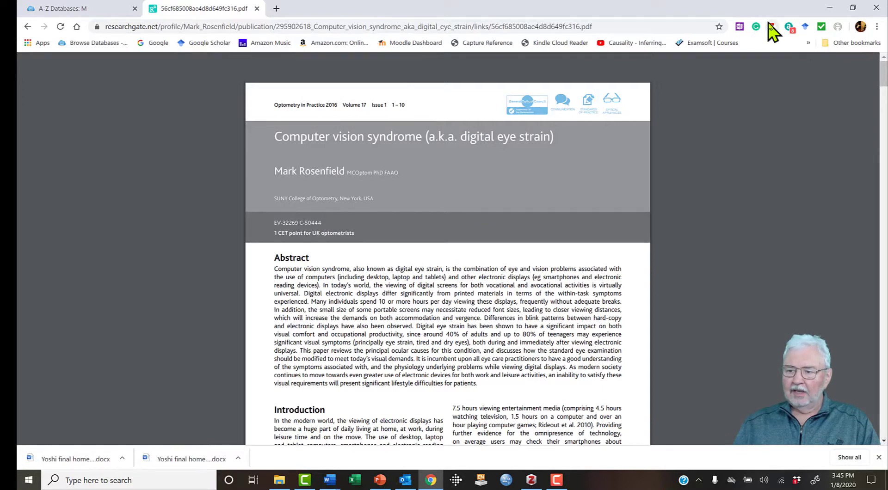
pyautogui.click(770, 27)
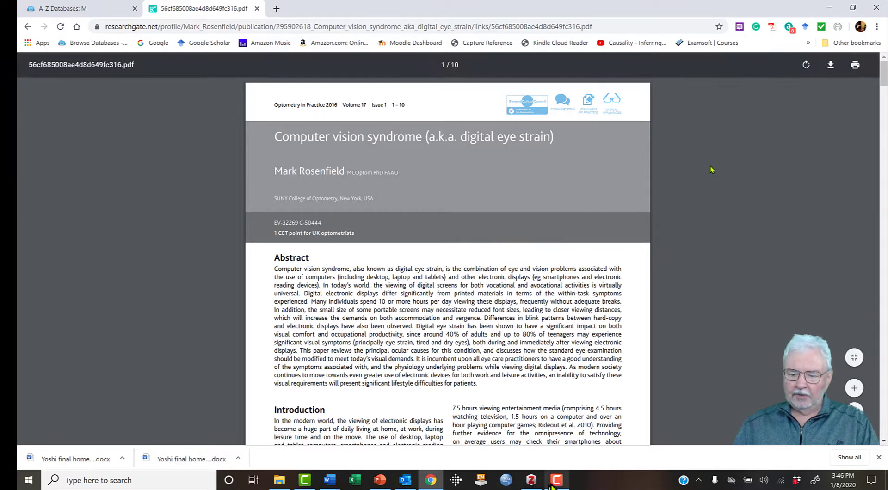
# Check the saved digital eye strain article in Zotero and return to the Google Scholar results in Chrome
pyautogui.click(531, 480)
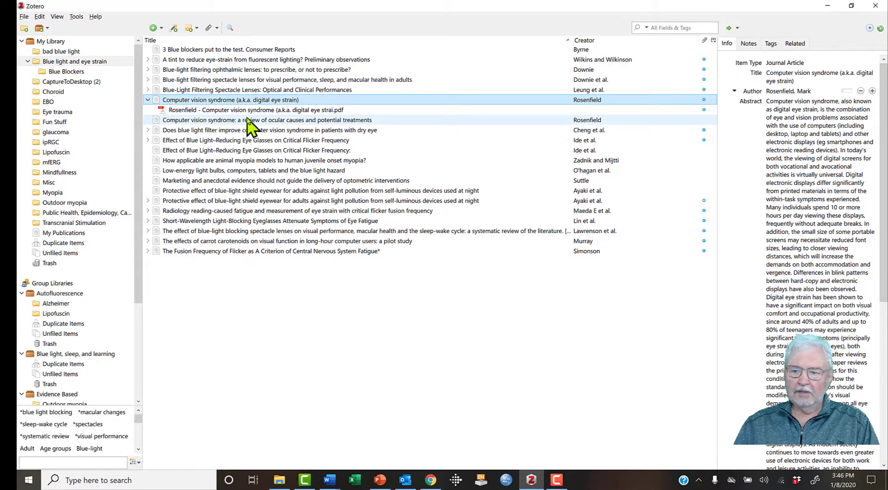
pyautogui.hotkey('alt', 'Tab')
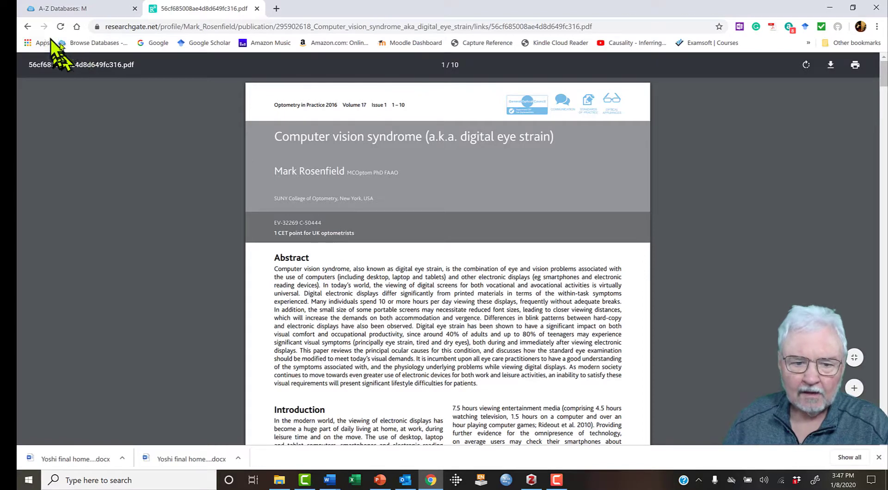
pyautogui.click(28, 27)
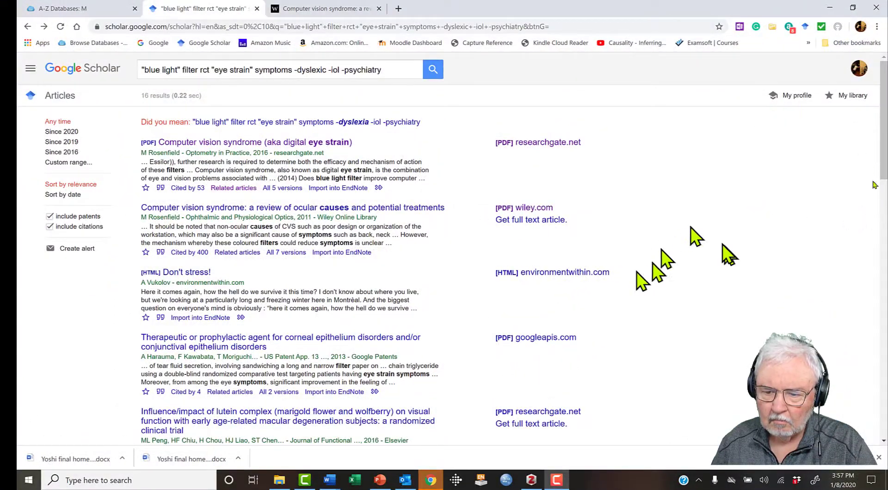
# Open the library's full-text options for "Computer vision syndrome: a review of ocular causes and potential treatments" and review its EBSCOhost Academic Search Premier record
pyautogui.click(539, 221)
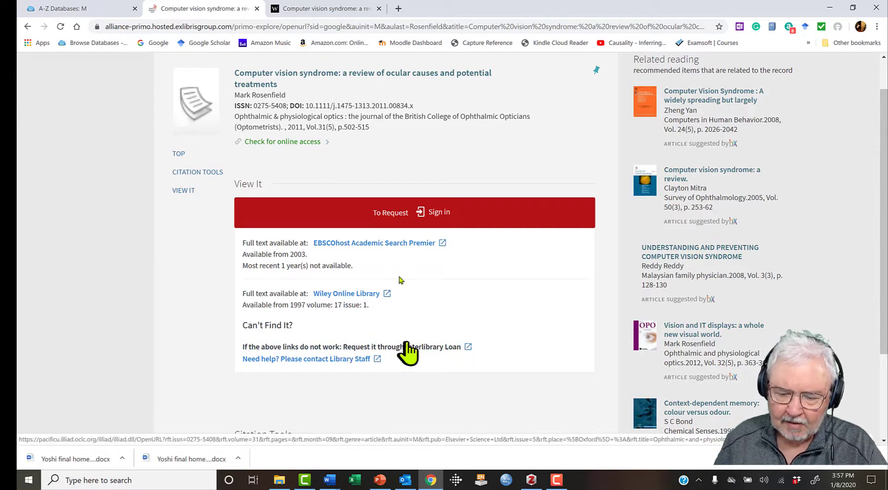
pyautogui.click(372, 244)
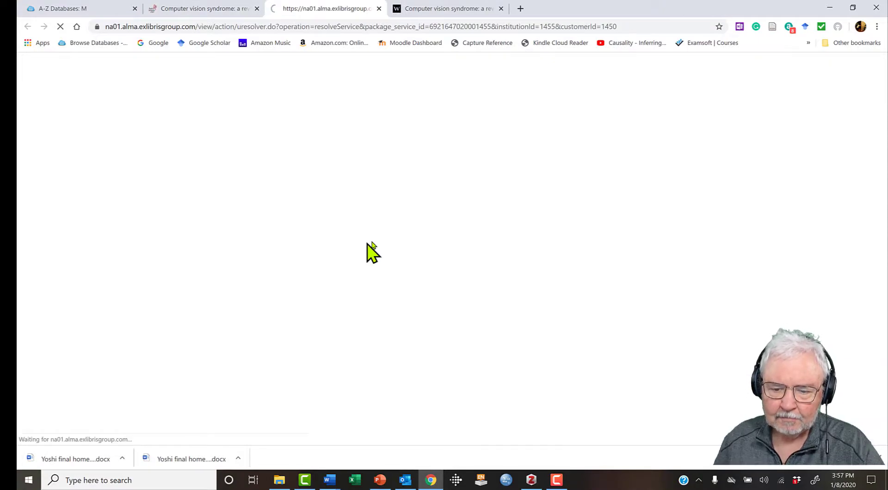
pyautogui.scroll(-6, 375, 172)
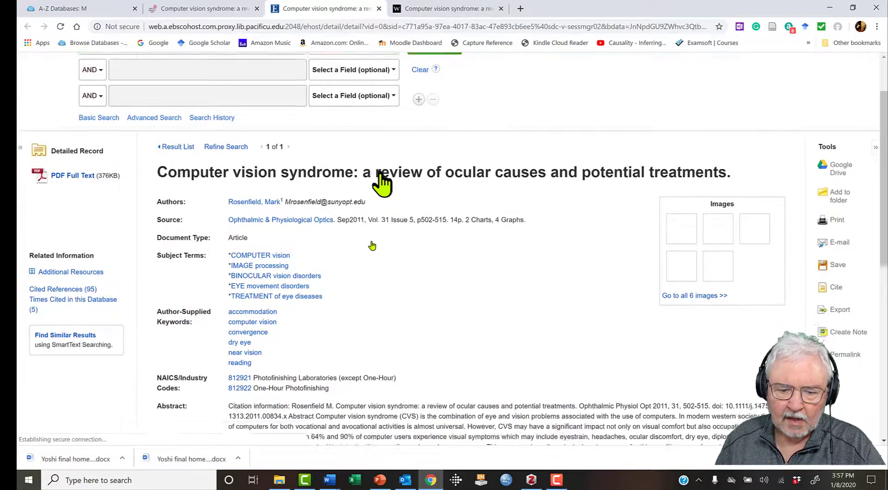
pyautogui.scroll(-3, 362, 203)
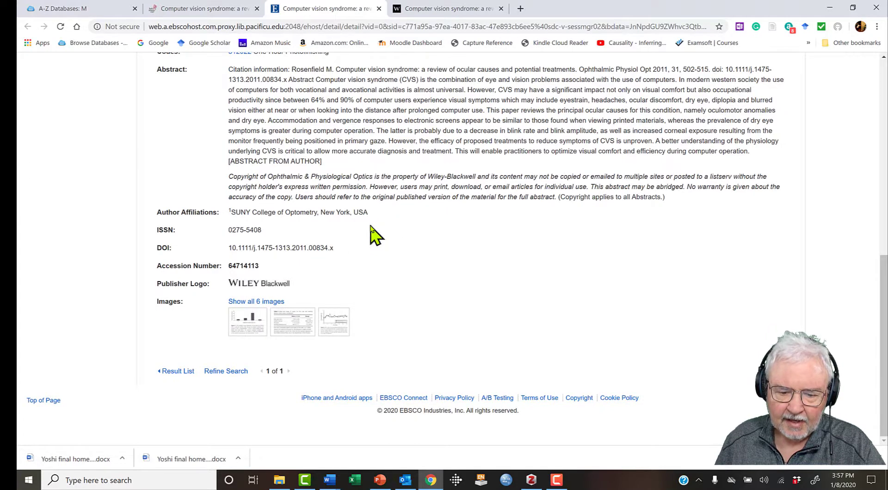
pyautogui.scroll(5, 374, 236)
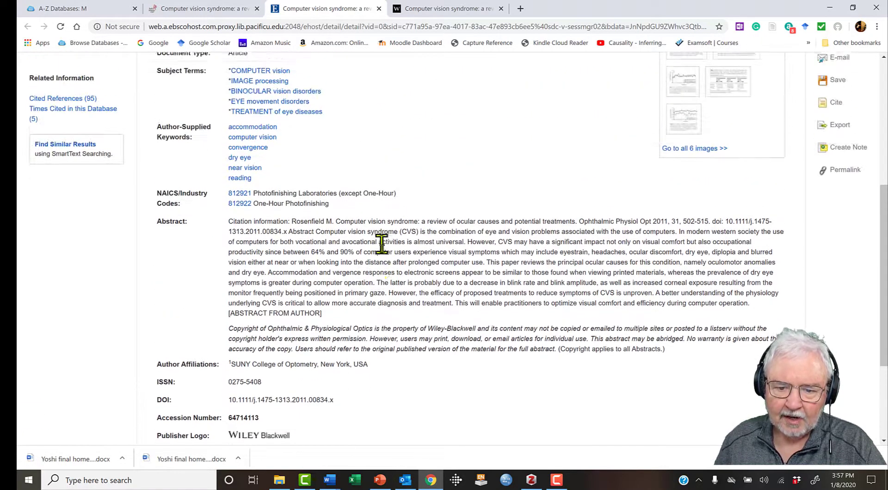
pyautogui.scroll(1, 389, 262)
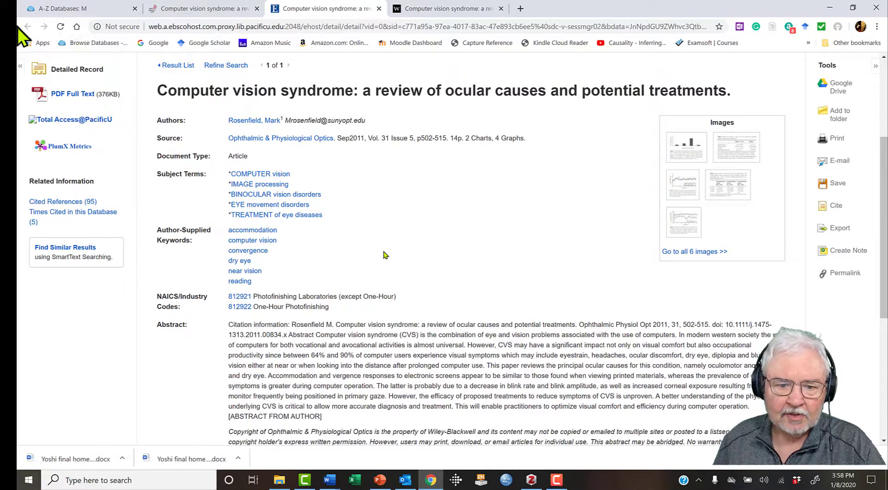
# Open the review article's Wiley Online Library full text from the library record, skim it and save it to Zotero
pyautogui.hotkey('ctrl', 'shift', 'Tab')
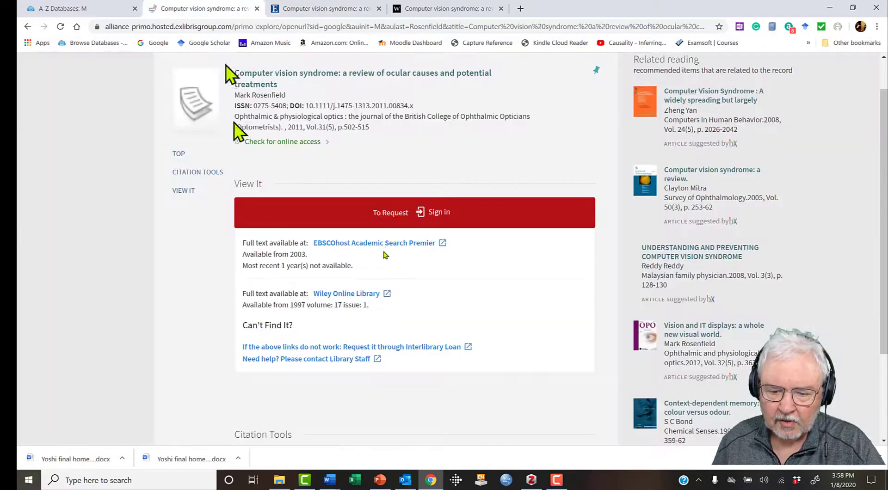
pyautogui.click(329, 294)
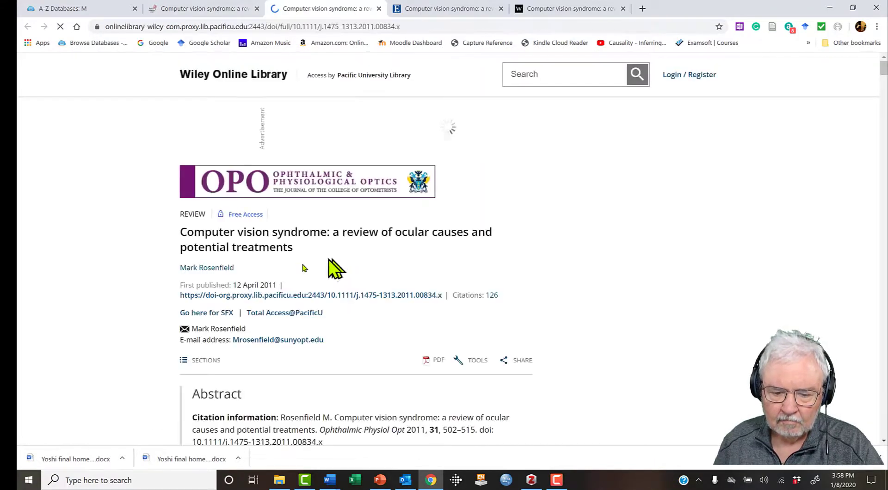
pyautogui.scroll(-6, 337, 272)
pyautogui.scroll(-10, 303, 256)
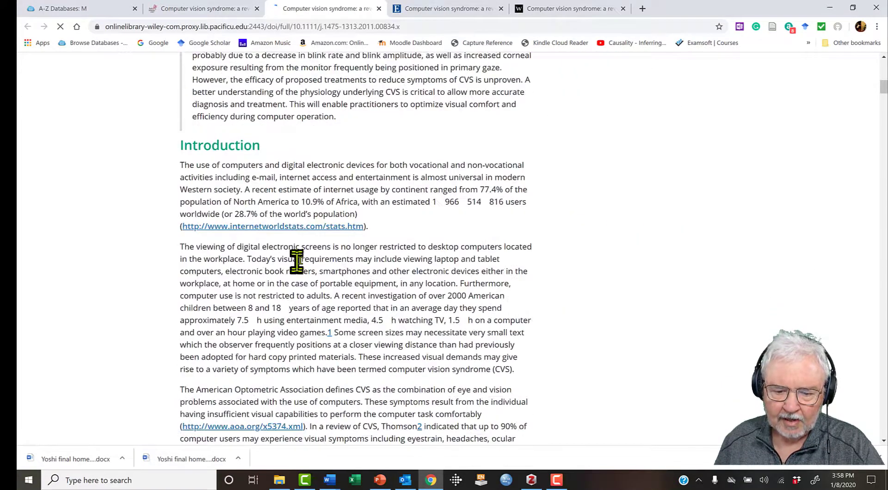
pyautogui.scroll(-4, 291, 277)
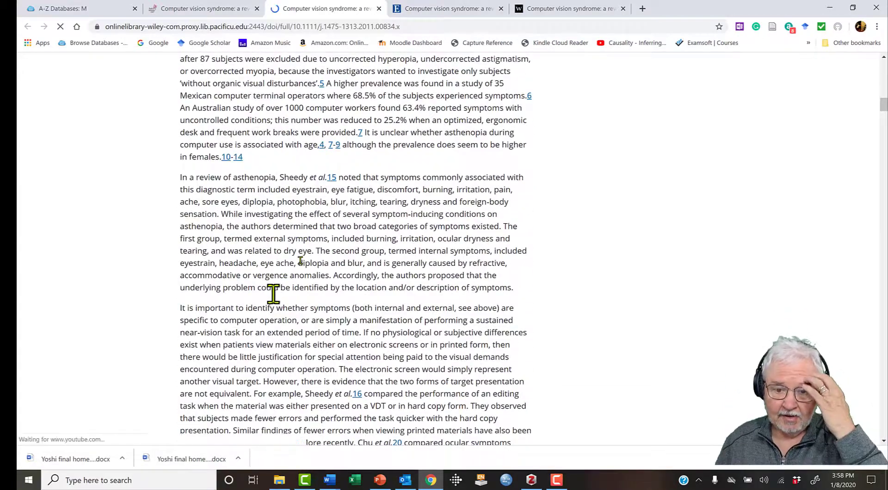
pyautogui.scroll(-2, 277, 284)
pyautogui.scroll(4, 311, 307)
pyautogui.scroll(12, 315, 324)
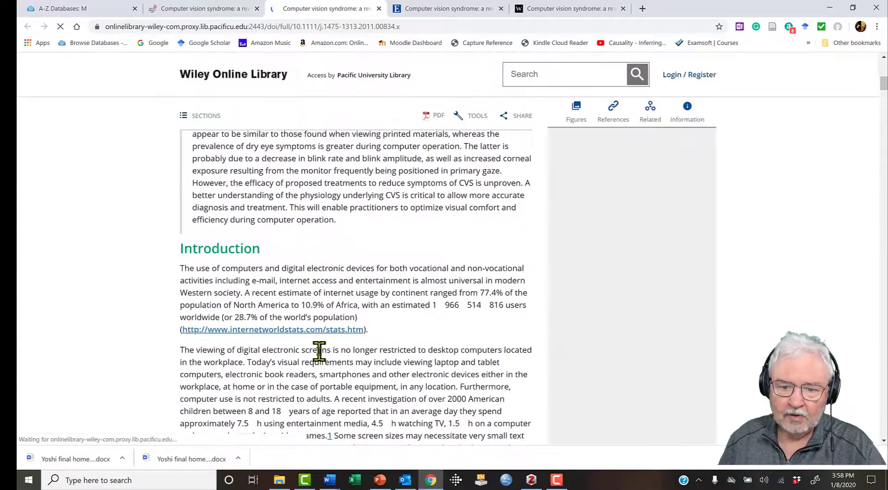
pyautogui.scroll(2, 323, 376)
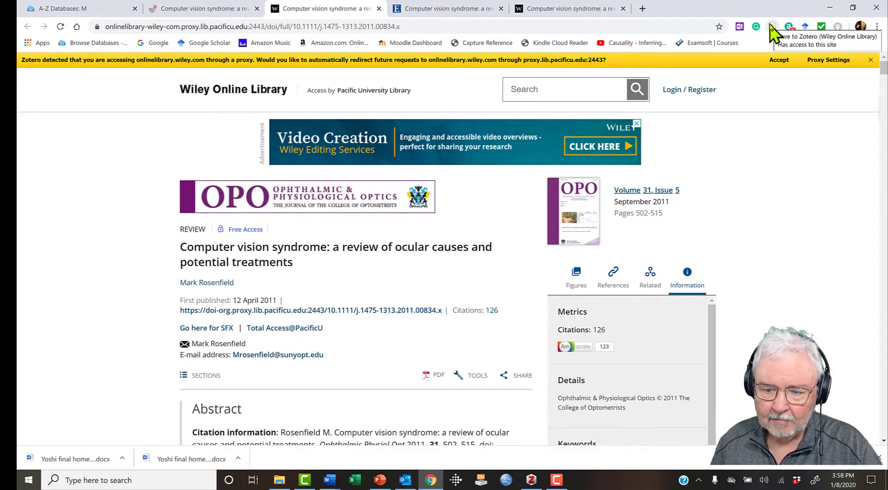
pyautogui.click(771, 27)
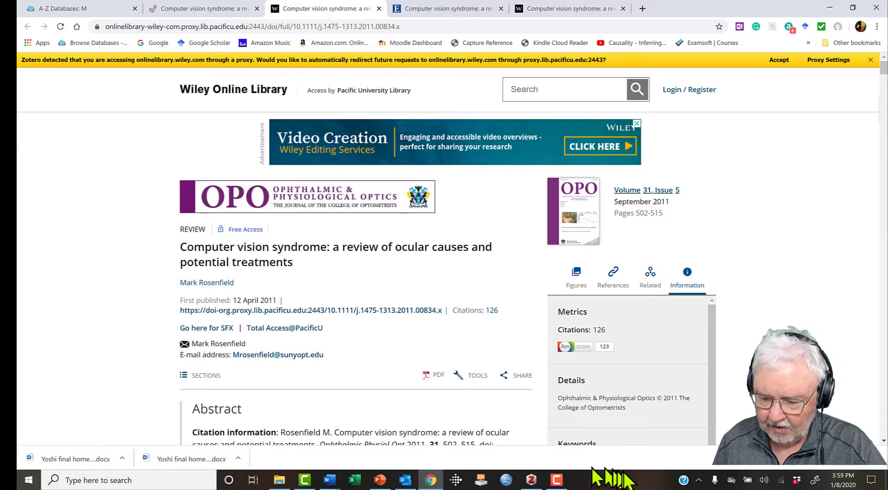
# Switch to Zotero and inspect the Full Text PDF attachments of the "Computer vision syndrome: a review of ocular causes and potential treatments" entries
pyautogui.click(531, 480)
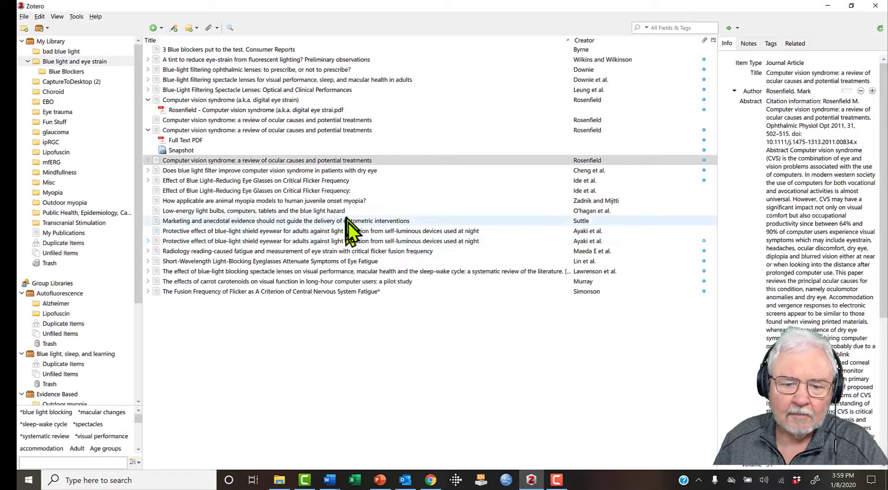
pyautogui.click(327, 160)
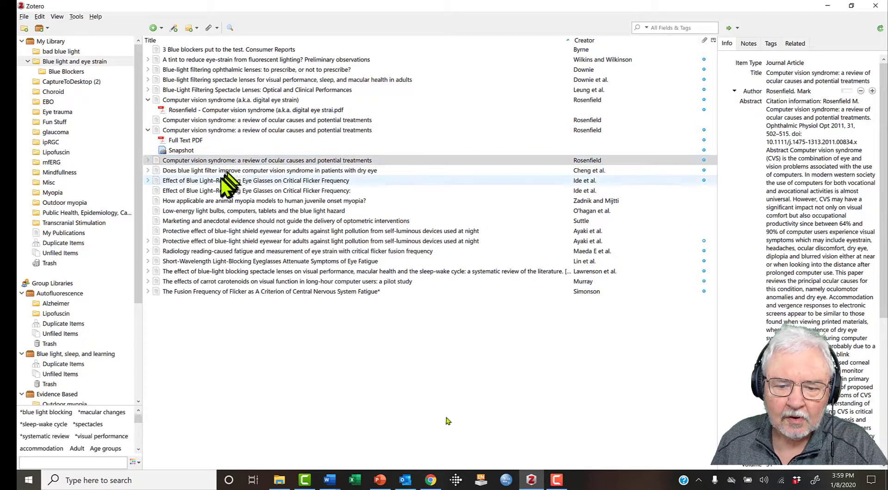
pyautogui.click(148, 160)
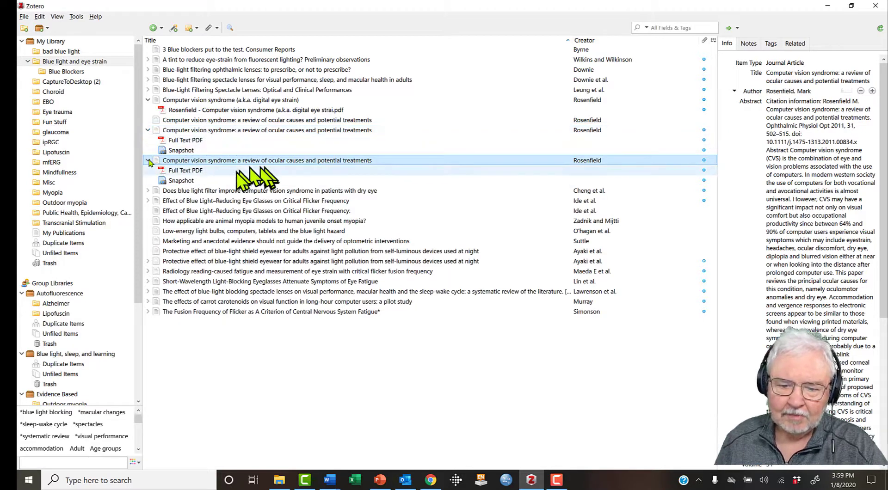
pyautogui.click(188, 171)
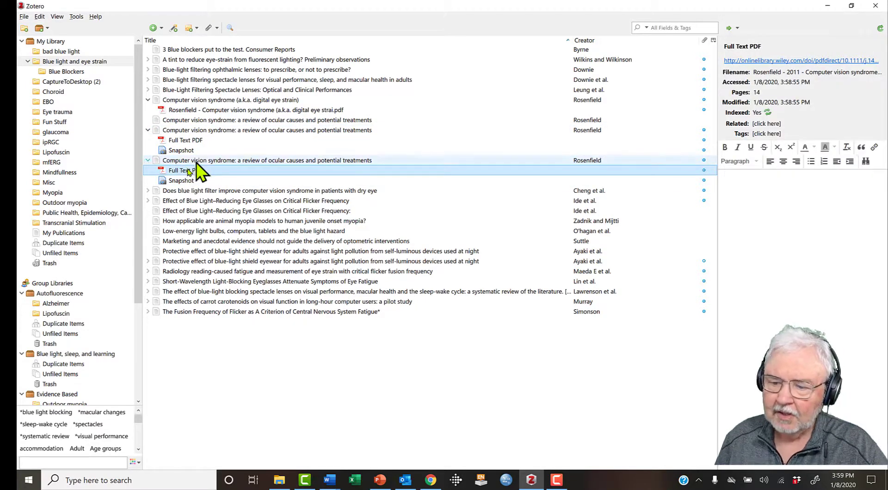
pyautogui.click(185, 141)
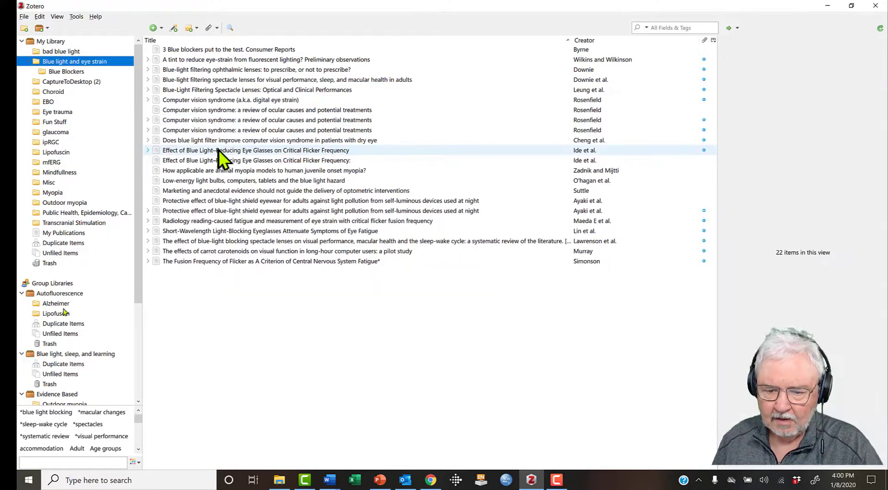
pyautogui.hotkey('shift', 'Tab')
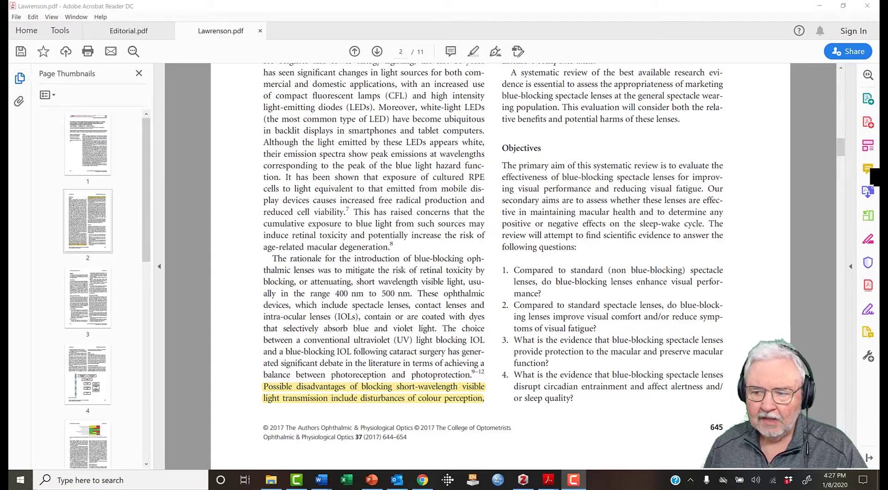
# Copy the title of reference 13, "Blue light-filtering intraocular lenses: review of potential benefits and side effects", from page 10 of Lawrenson.pdf
pyautogui.scroll(3, 704, 144)
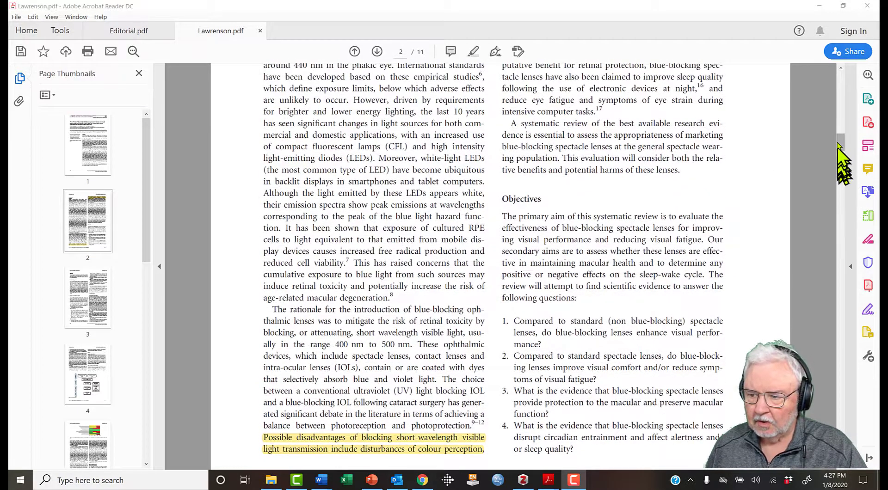
pyautogui.moveTo(841, 141)
pyautogui.mouseDown()
pyautogui.moveTo(841, 88)
pyautogui.moveTo(856, 153)
pyautogui.moveTo(852, 146)
pyautogui.mouseUp()
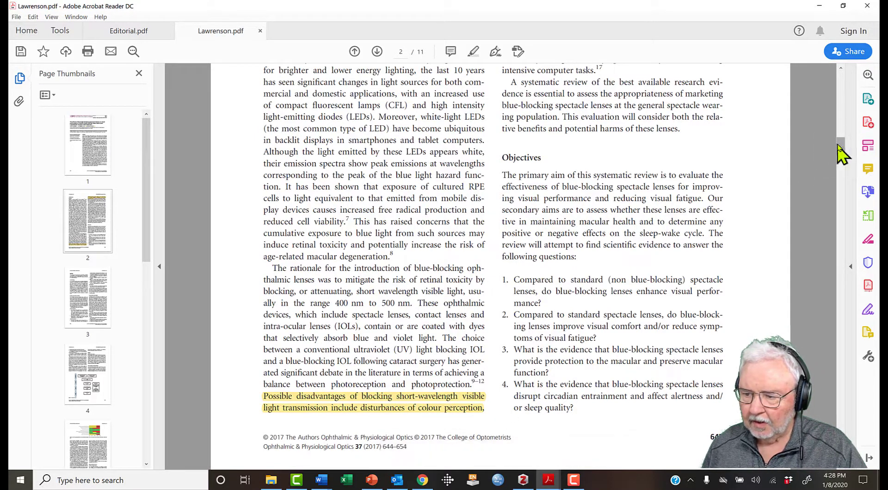
pyautogui.moveTo(840, 149); pyautogui.dragTo(845, 112)
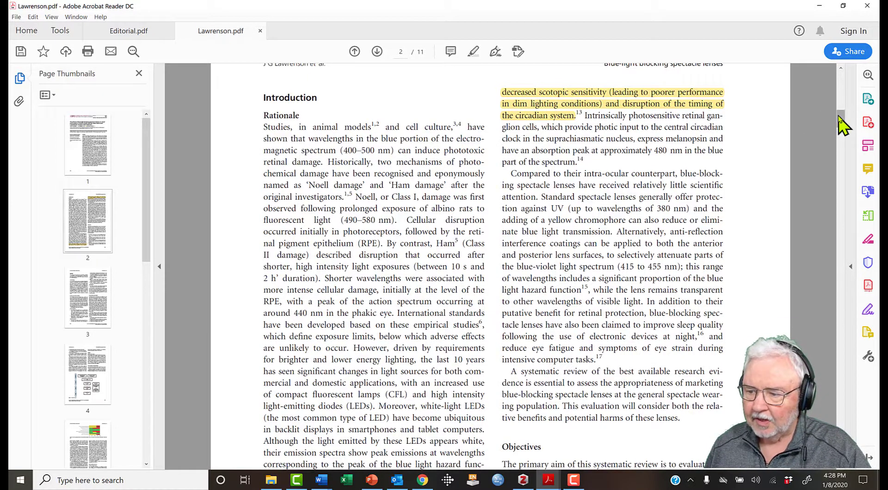
pyautogui.moveTo(842, 125); pyautogui.dragTo(823, 396)
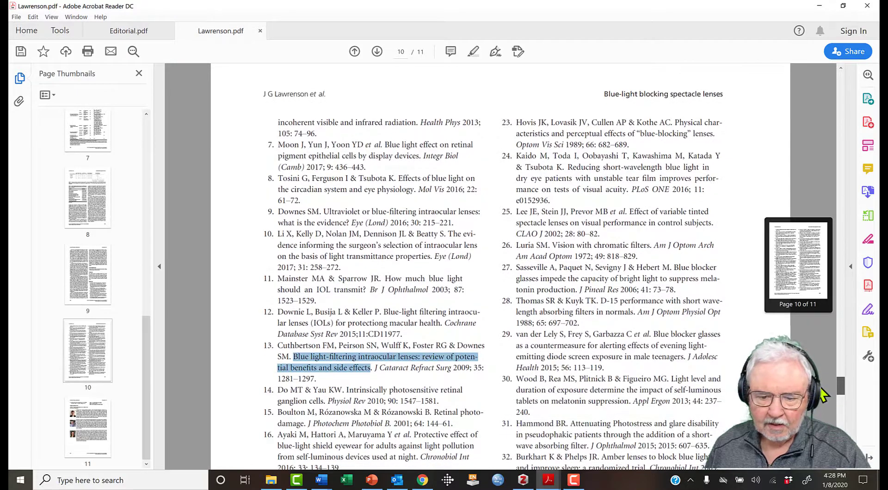
pyautogui.moveTo(452, 369); pyautogui.dragTo(445, 357)
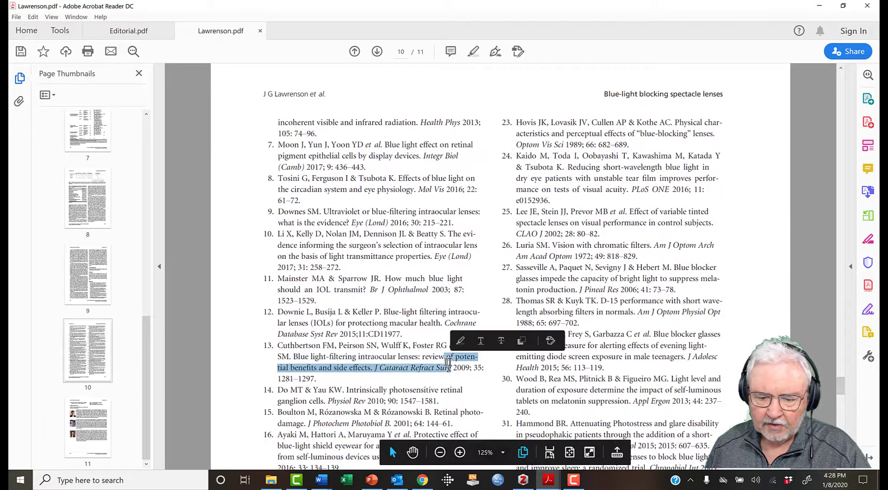
pyautogui.click(292, 357)
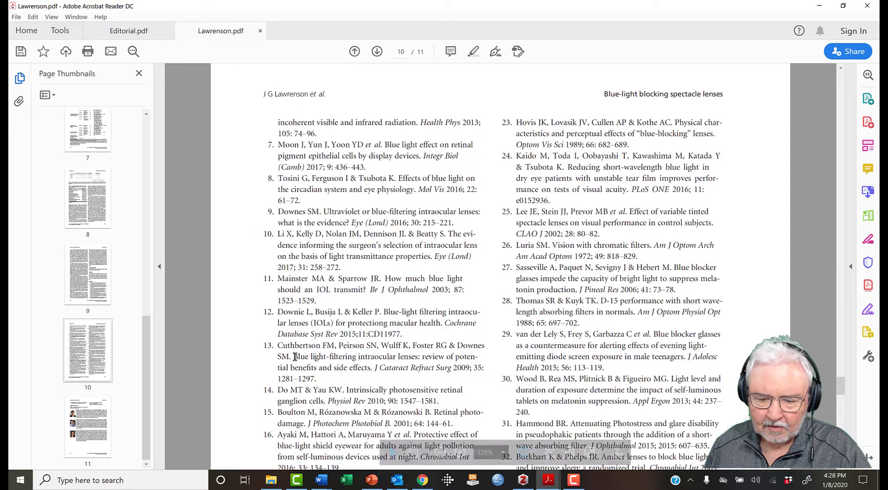
pyautogui.moveTo(295, 357); pyautogui.dragTo(364, 371)
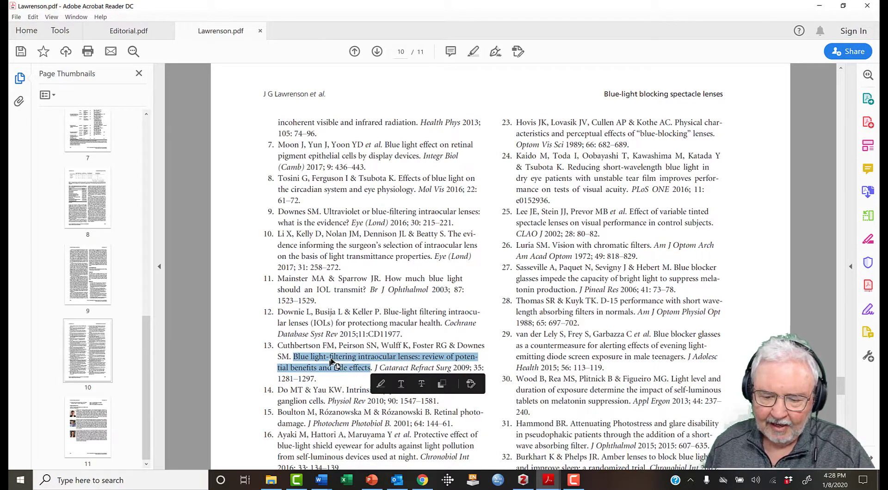
pyautogui.rightClick(334, 360)
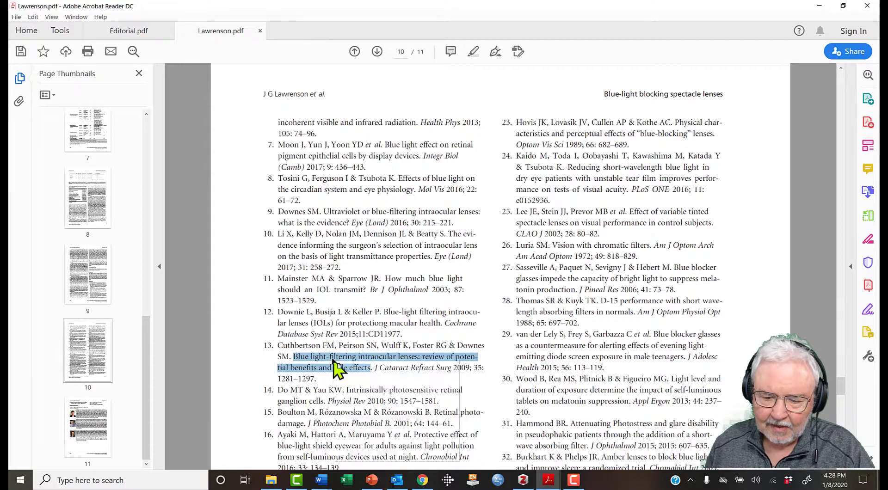
pyautogui.click(354, 370)
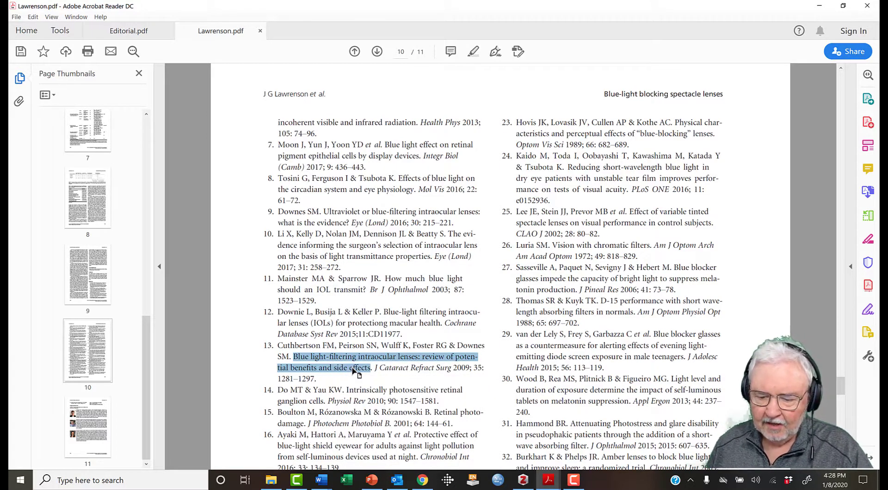
# Switch to Chrome and search Google Scholar for the copied title "Blue light-filtering intraocular lenses: review of potential benefits and side effects"
pyautogui.click(421, 481)
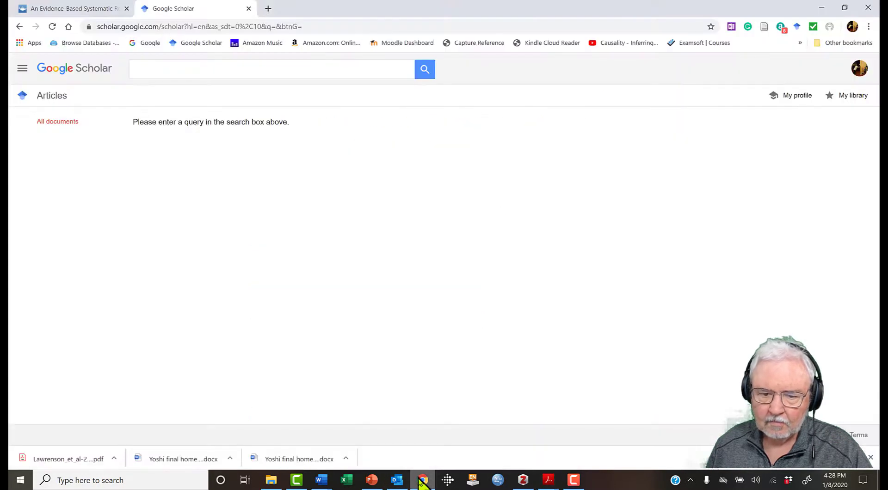
pyautogui.click(157, 69)
pyautogui.rightClick(155, 68)
pyautogui.hotkey('ctrl', 'v')
pyautogui.press('Return')
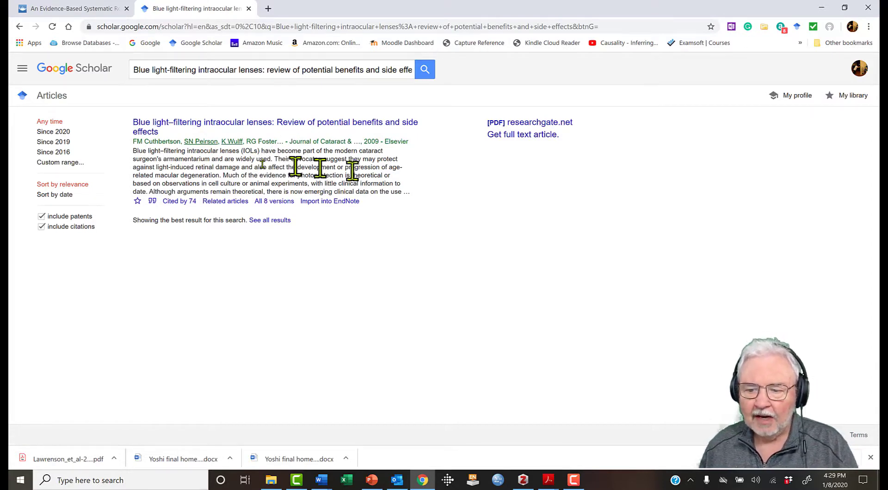
# Open the article's ResearchGate PDF, save it to Zotero and check the new entry's PDF attachment in the Zotero library
pyautogui.click(532, 122)
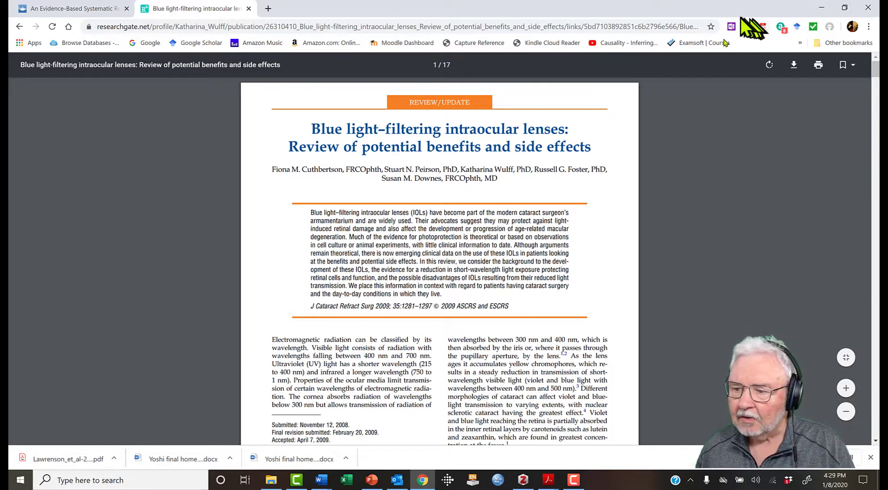
pyautogui.click(764, 26)
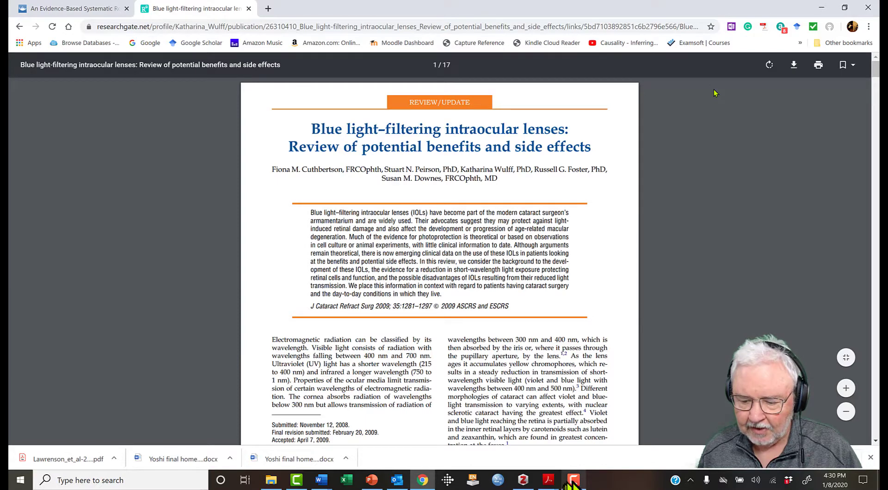
pyautogui.click(522, 481)
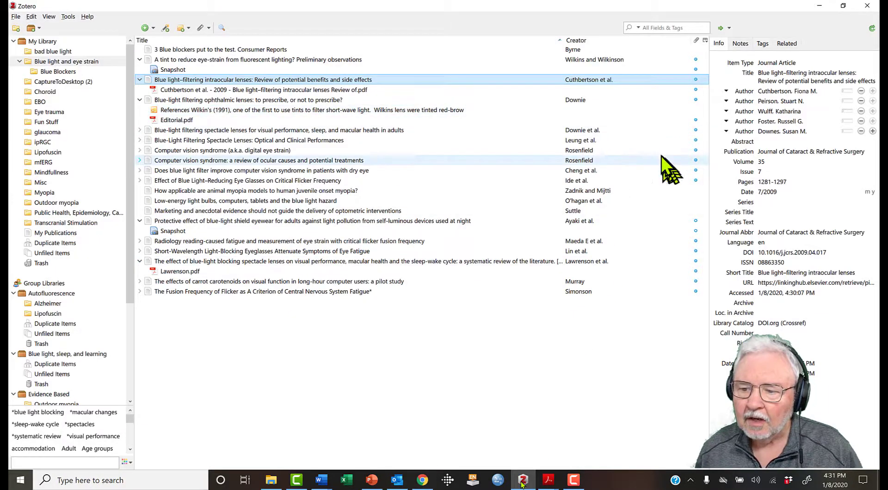
pyautogui.click(162, 91)
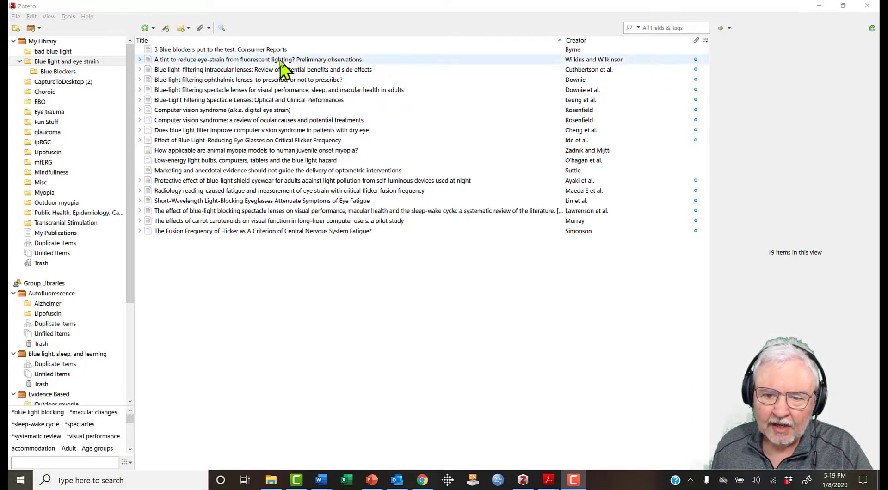
# Expand "A tint to reduce eye-strain from fluorescent lighting? Preliminary observations" in Zotero and review its Snapshot attachment note
pyautogui.click(282, 69)
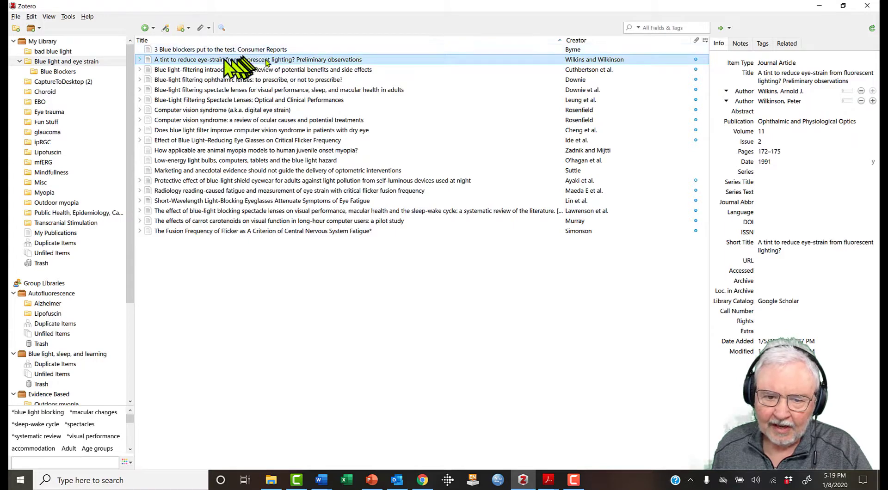
pyautogui.click(140, 59)
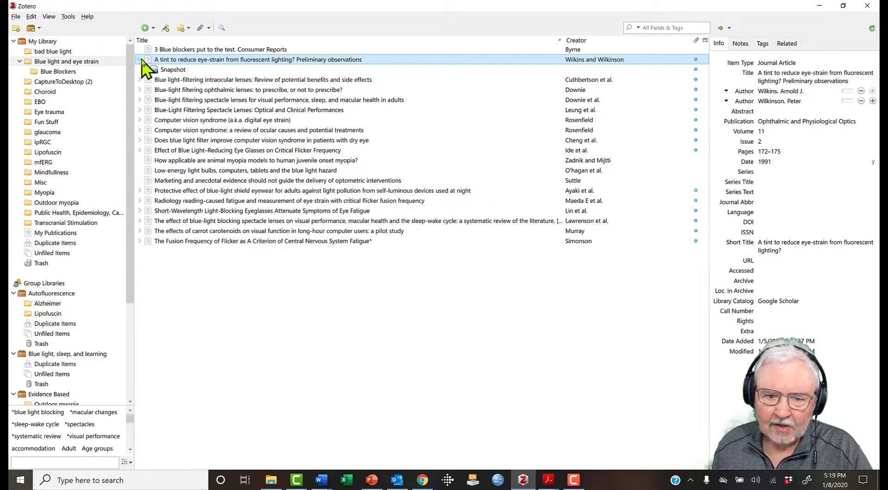
pyautogui.click(173, 69)
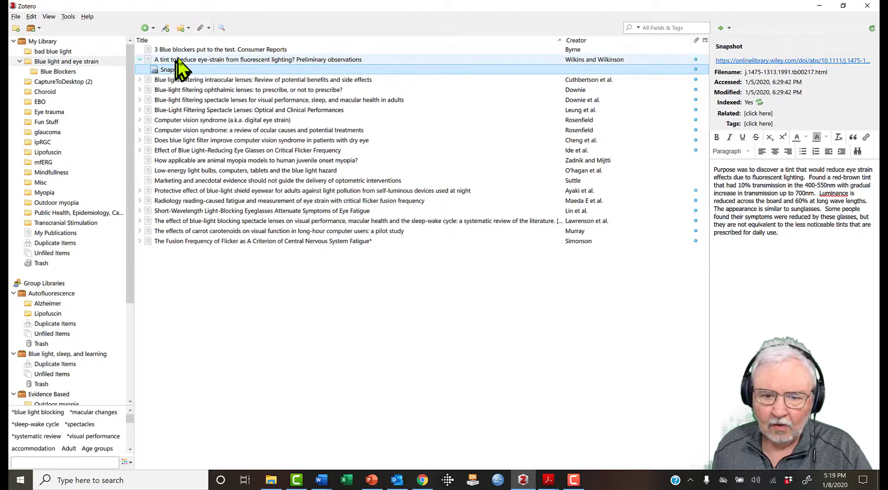
pyautogui.click(176, 59)
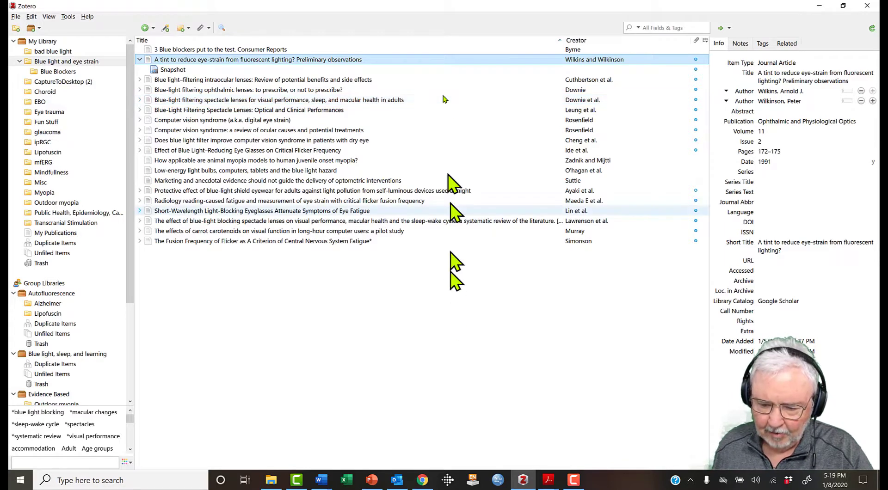
# Switch to the Zotero web library in Chrome and open the "Blue light and eye strain" collection
pyautogui.click(422, 481)
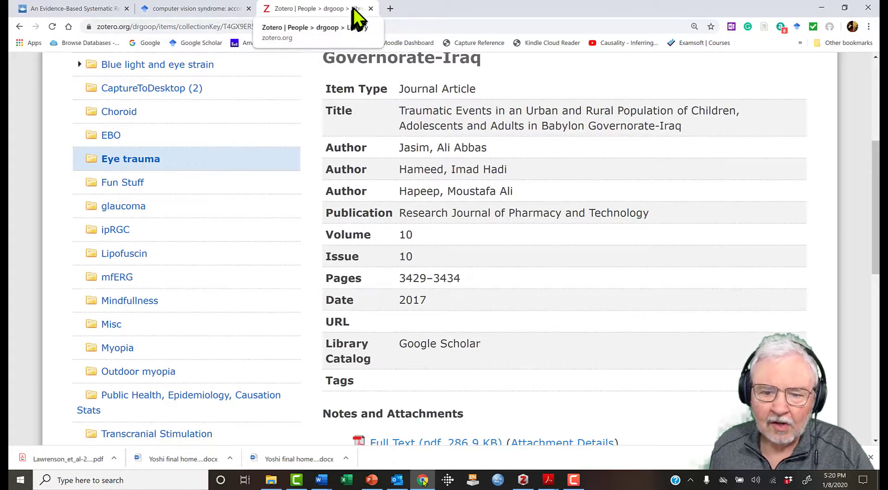
pyautogui.click(19, 26)
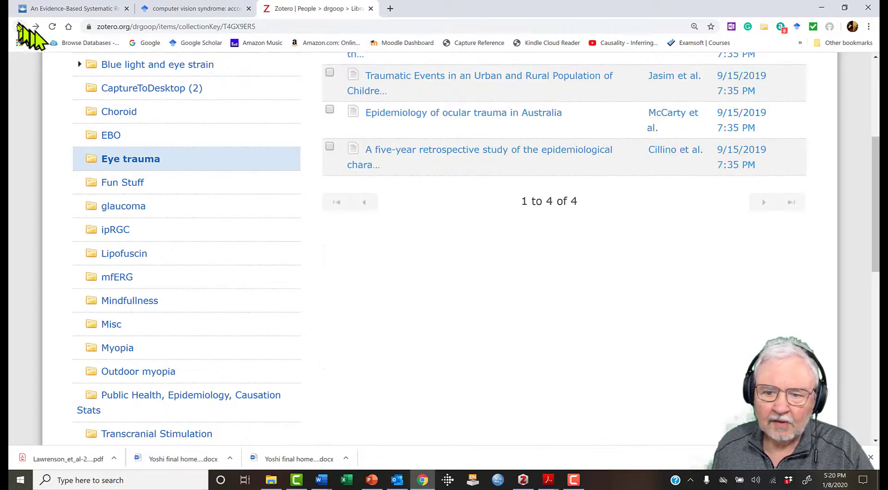
pyautogui.scroll(2, 325, 294)
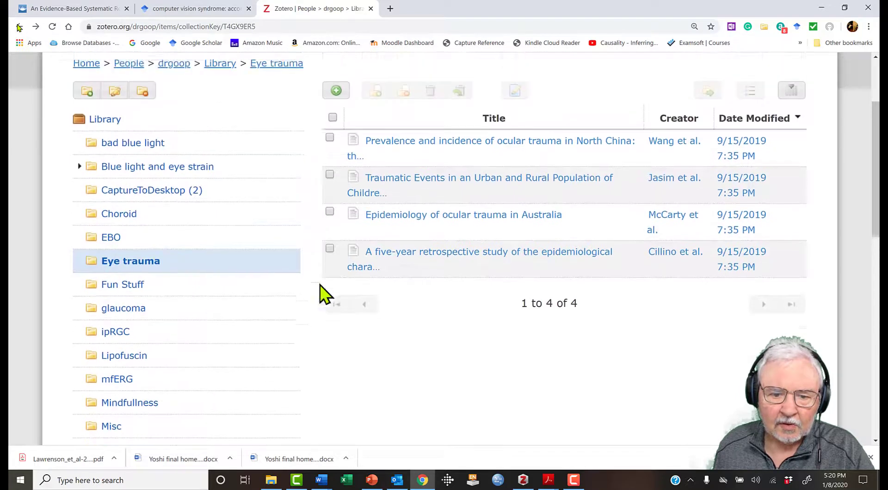
pyautogui.scroll(1, 325, 294)
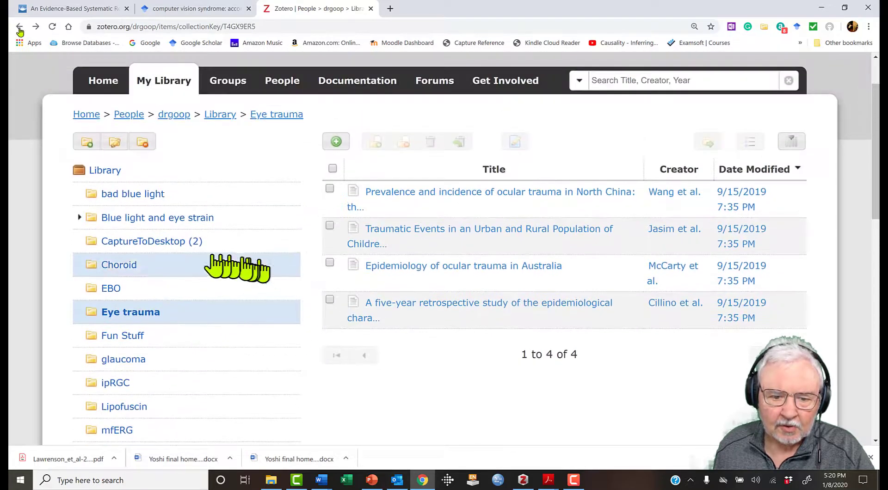
pyautogui.click(168, 223)
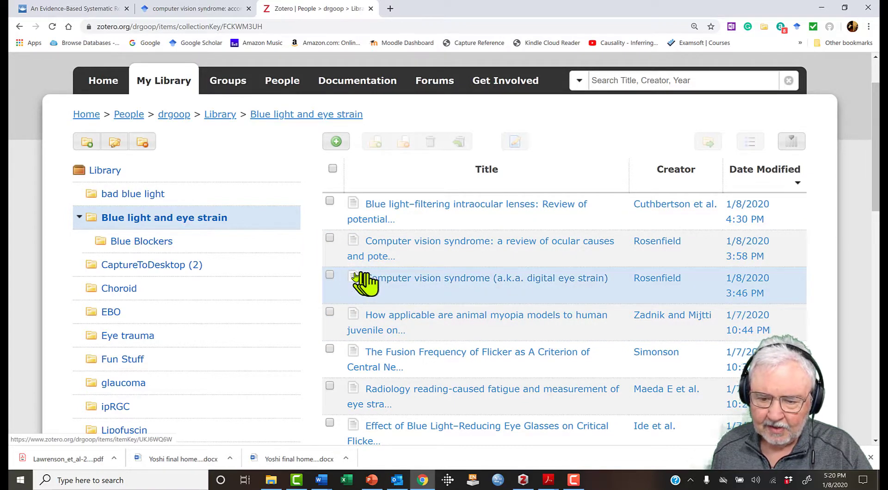
# Open the web library record for "Computer vision syndrome (a.k.a. digital eye strain)" and review its abstract and attachments
pyautogui.click(447, 278)
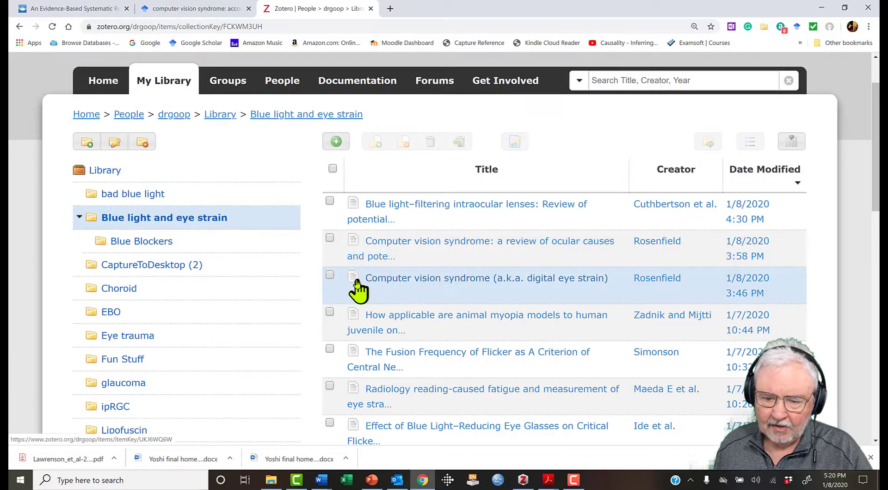
pyautogui.scroll(-6, 561, 287)
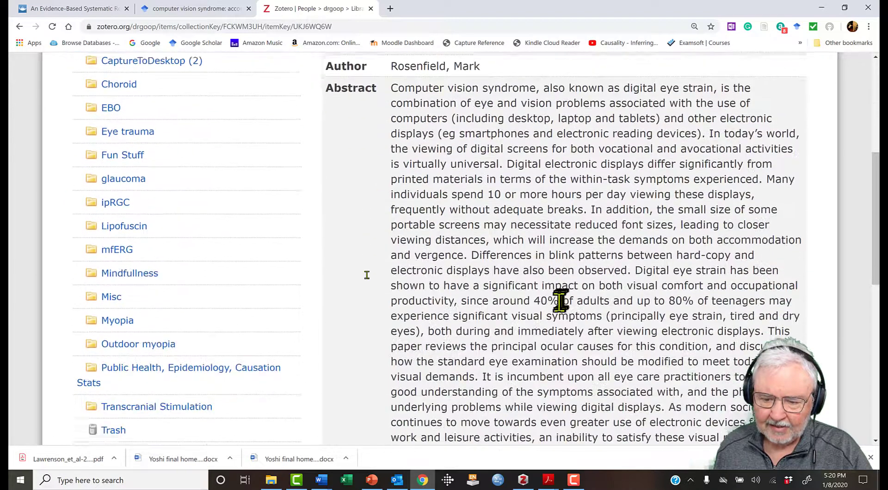
pyautogui.scroll(-4, 547, 320)
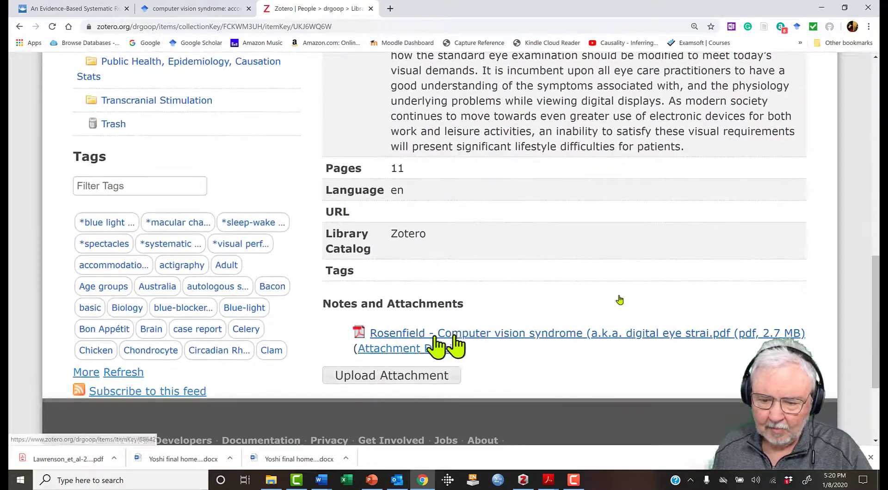
pyautogui.scroll(12, 629, 298)
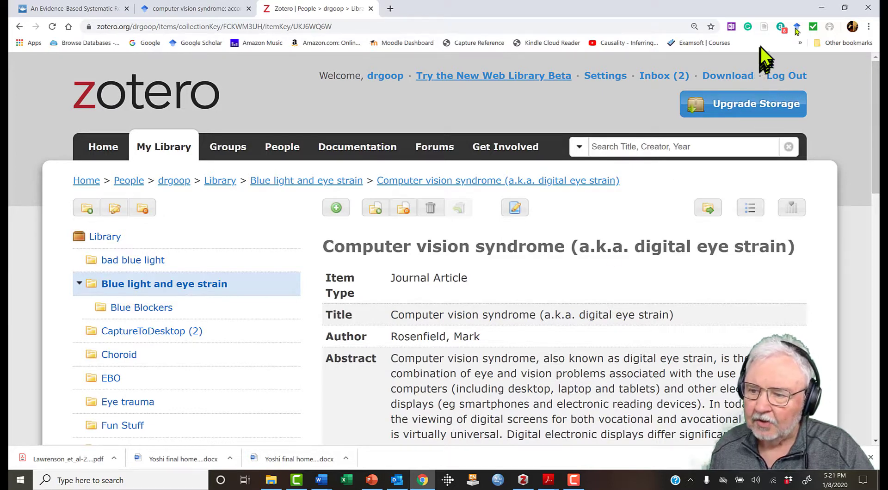
# Look up the displayed article with the Google Scholar browser extension and open its ResearchGate PDF
pyautogui.click(796, 27)
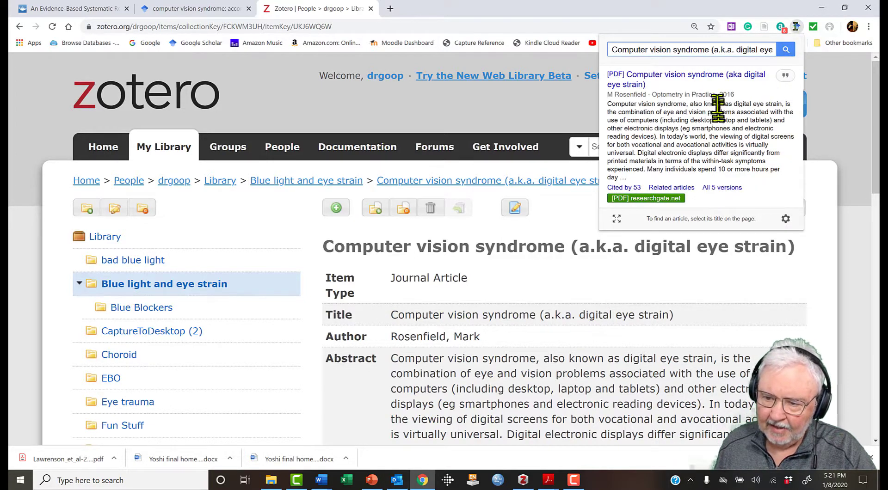
pyautogui.click(662, 204)
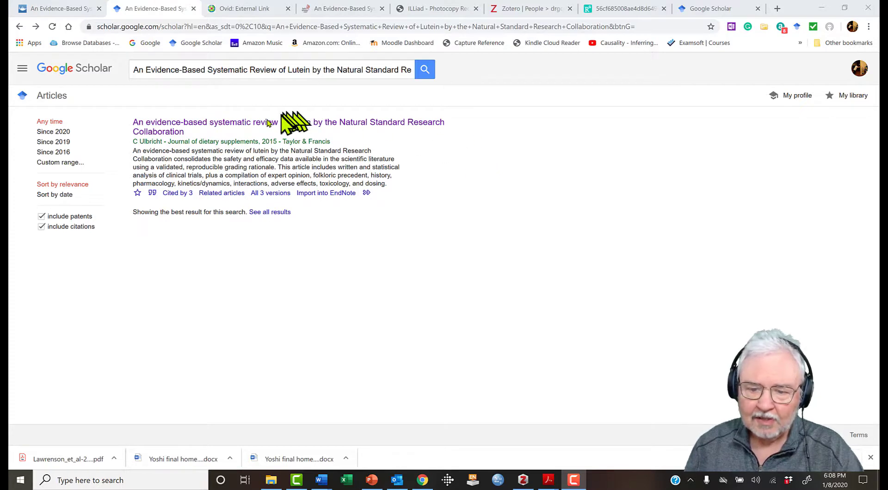
# Open "An evidence-based systematic review of lutein by the Natural Standard Research Collaboration" on Taylor & Francis Online and examine its abstract and full-article access options
pyautogui.click(267, 123)
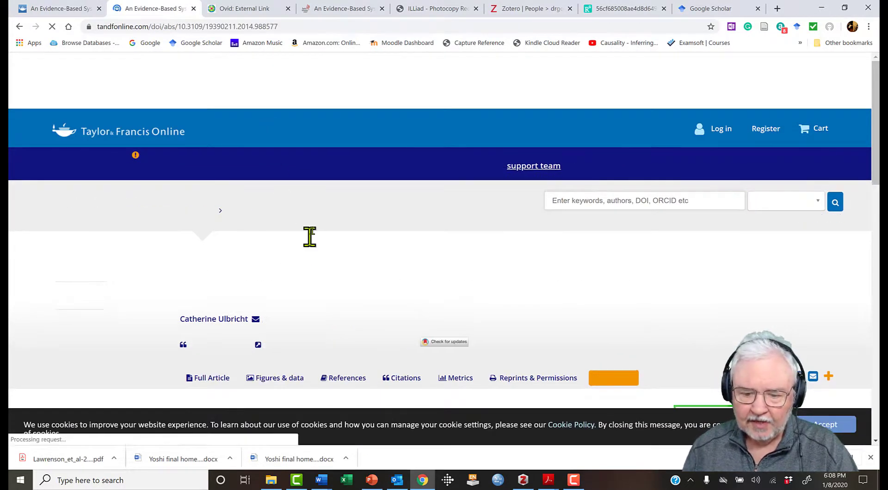
pyautogui.scroll(-5, 309, 234)
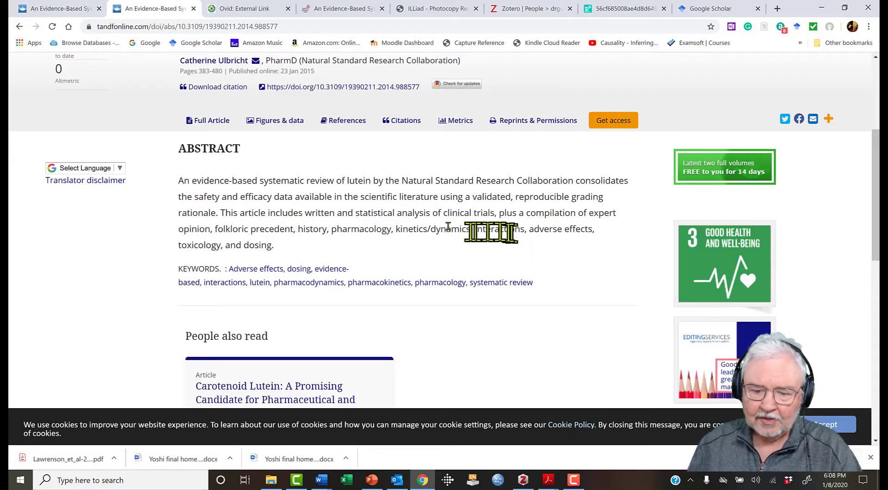
pyautogui.scroll(-3, 449, 226)
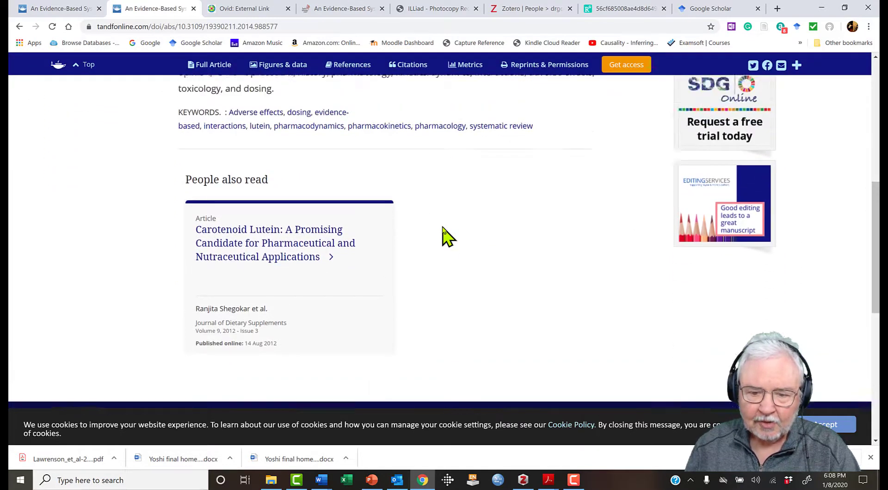
pyautogui.scroll(5, 445, 231)
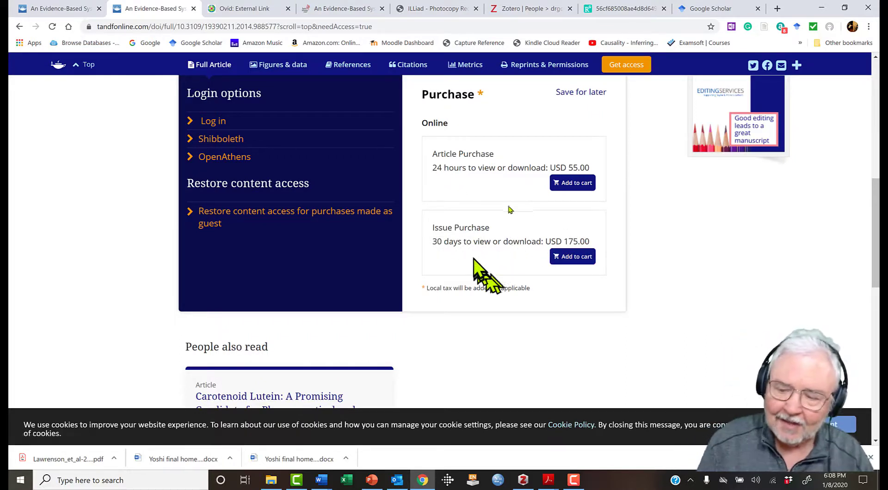
pyautogui.scroll(1, 481, 226)
pyautogui.scroll(6, 481, 225)
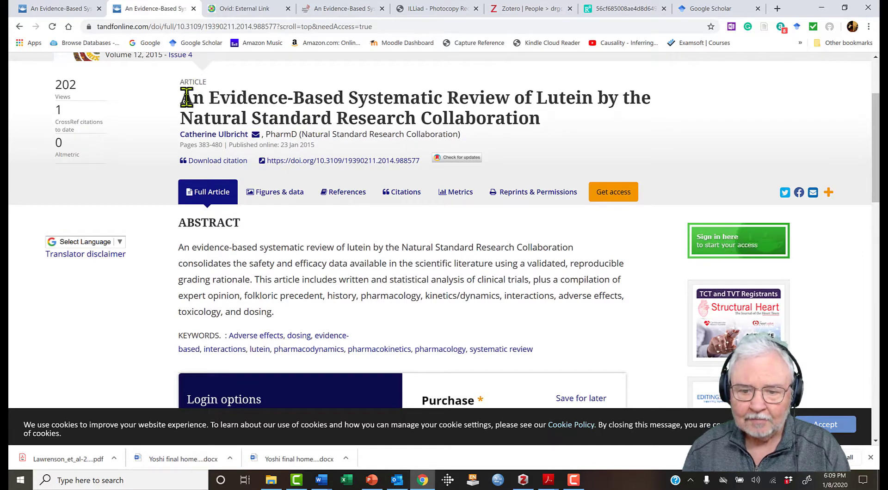
# Copy the title "An Evidence-Based Systematic Review of Lutein by the Natural Standard Research Collaboration" from the article page
pyautogui.moveTo(181, 97); pyautogui.dragTo(544, 121)
pyautogui.hotkey('ctrl', 'c')
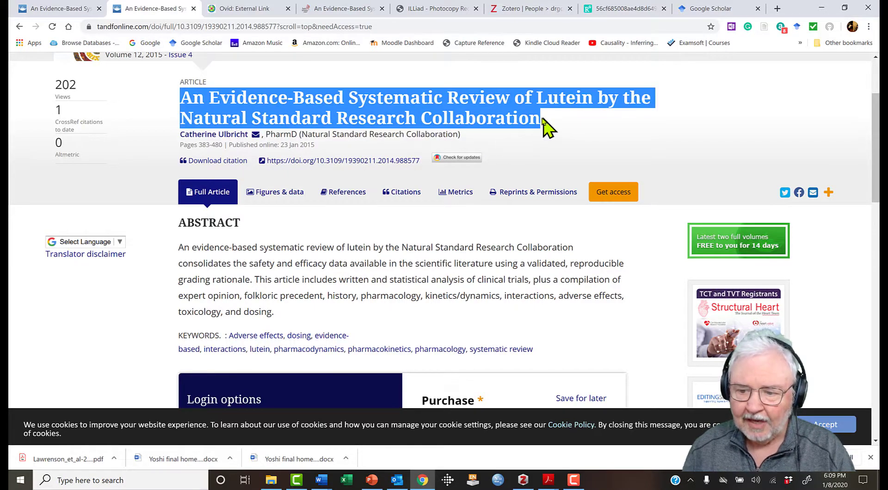
pyautogui.rightClick(509, 116)
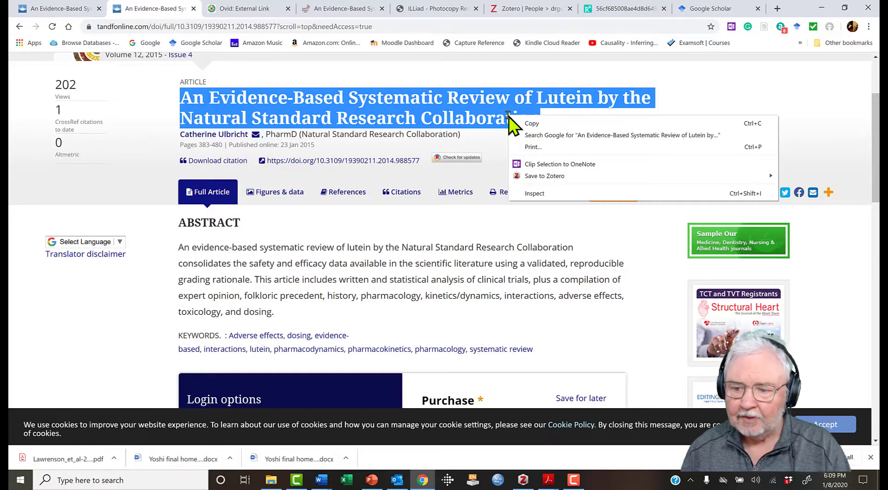
pyautogui.click(531, 123)
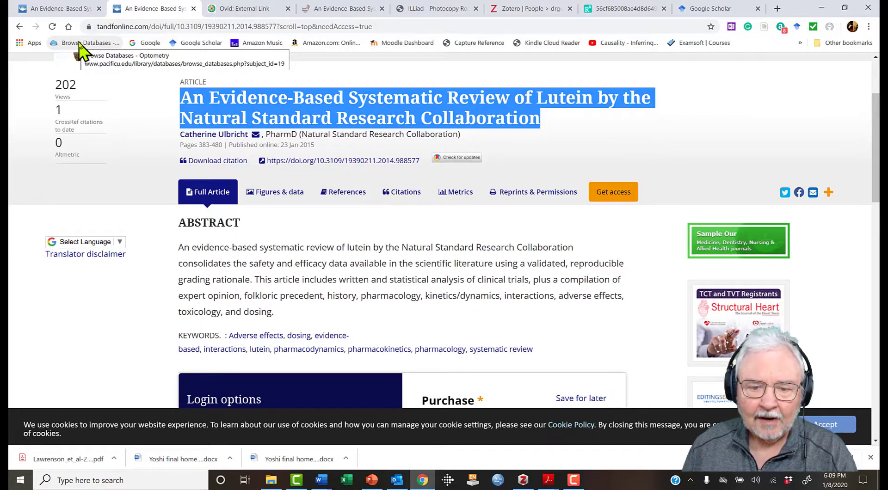
# Open the university library's A-Z database list, filter it to the letter M and open MEDLINE - Ovid
pyautogui.click(81, 44)
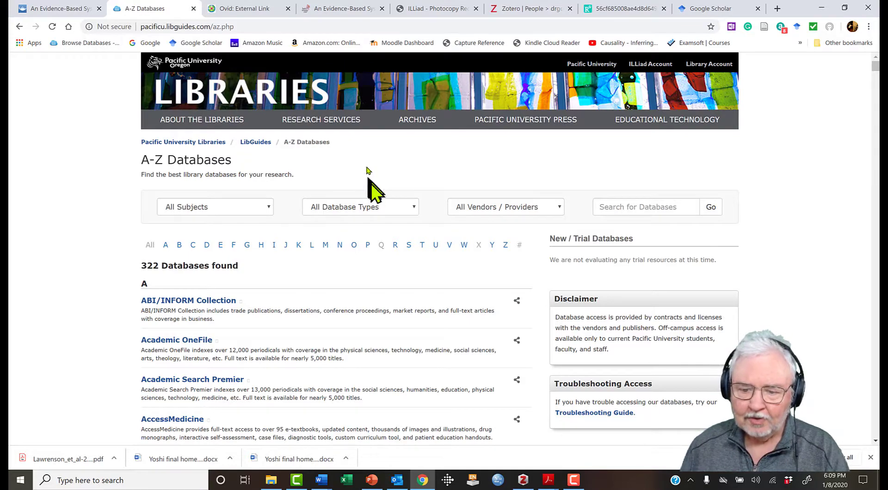
pyautogui.click(326, 244)
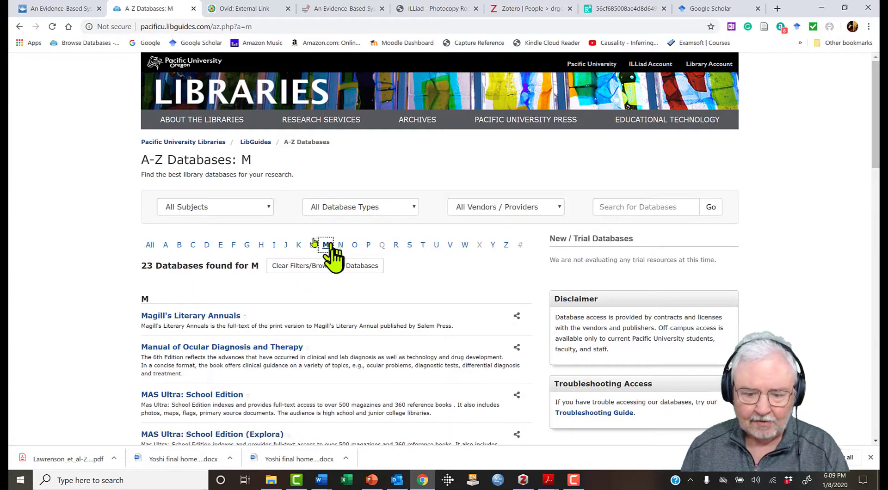
pyautogui.scroll(-5, 301, 246)
pyautogui.scroll(-3, 307, 235)
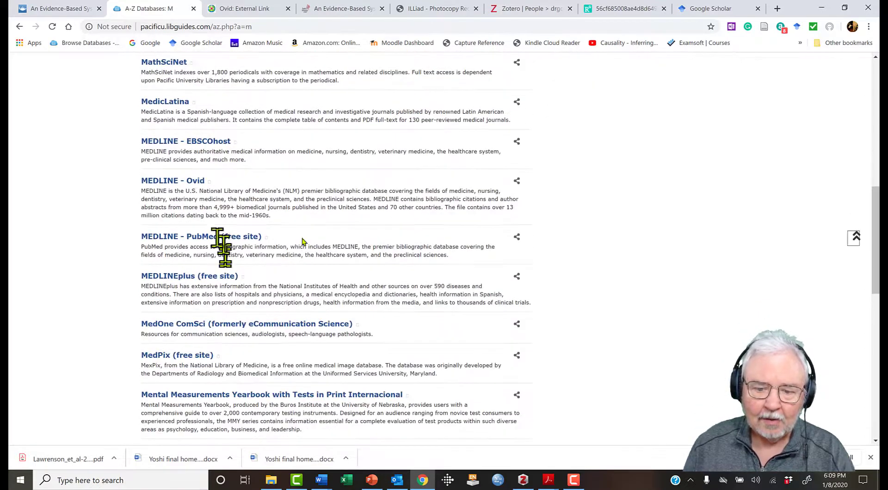
pyautogui.click(161, 181)
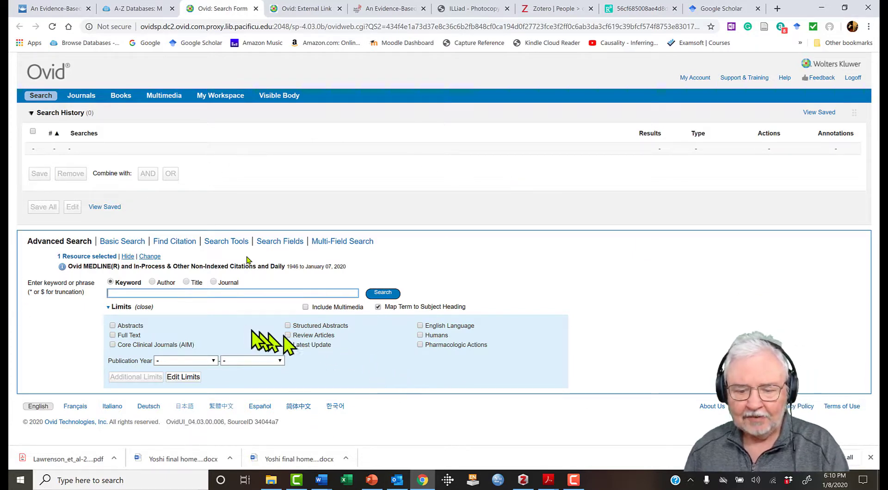
# Search MEDLINE by title for "An Evidence-Based Systematic Review of Lutein by the Natural Standard Research Collaboration" and expand the matching article's abstract
pyautogui.click(187, 282)
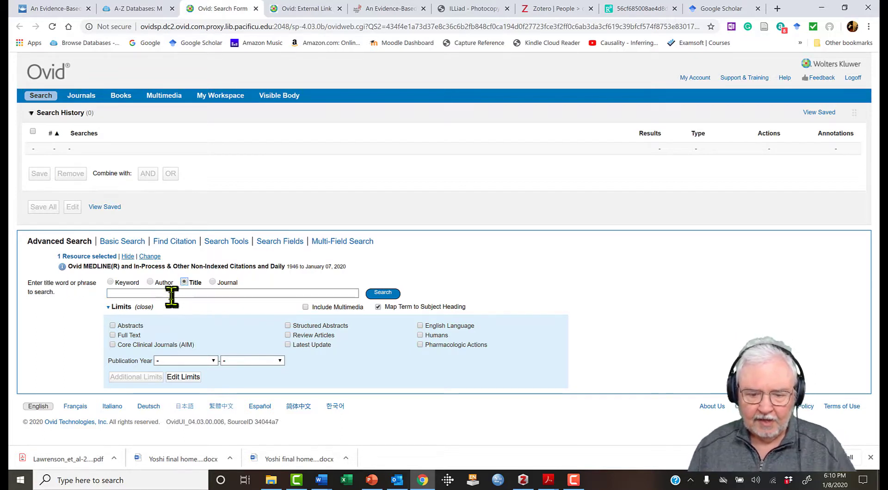
pyautogui.click(171, 294)
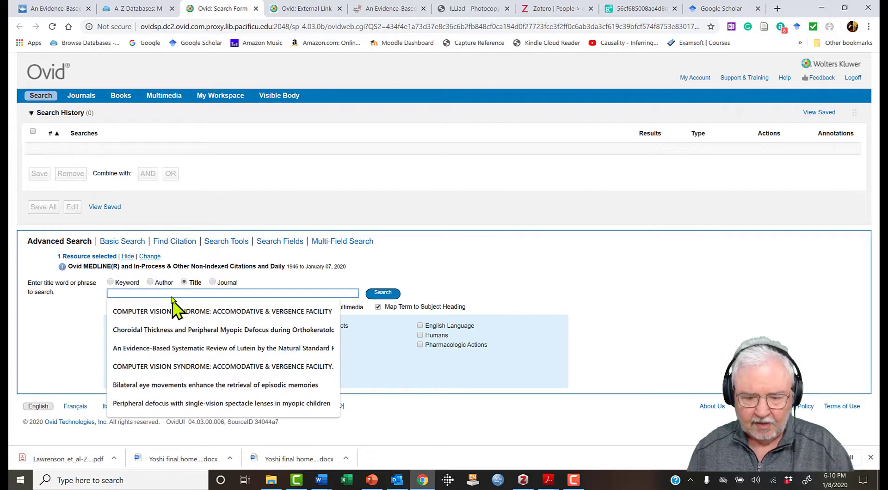
pyautogui.hotkey('ctrl', 'v')
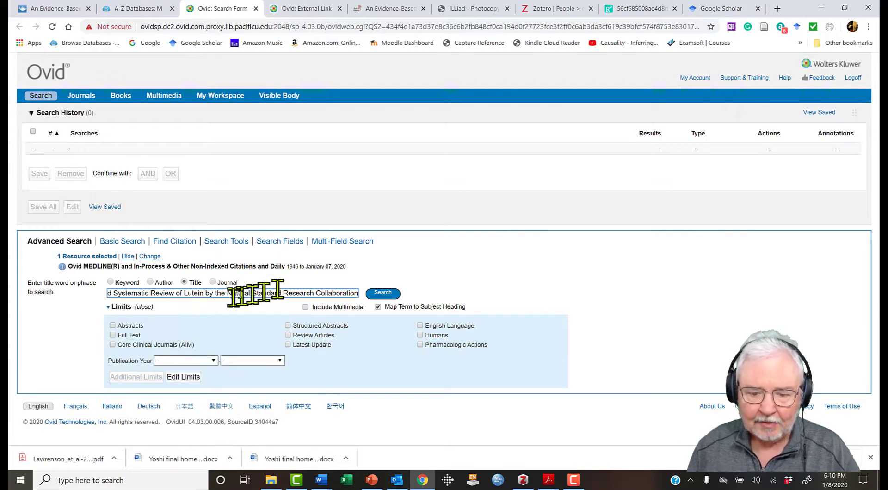
pyautogui.click(387, 294)
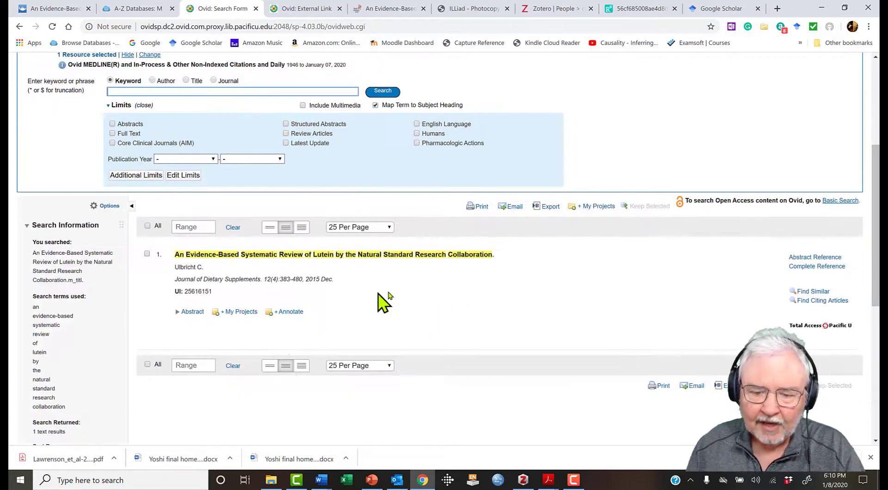
pyautogui.click(196, 314)
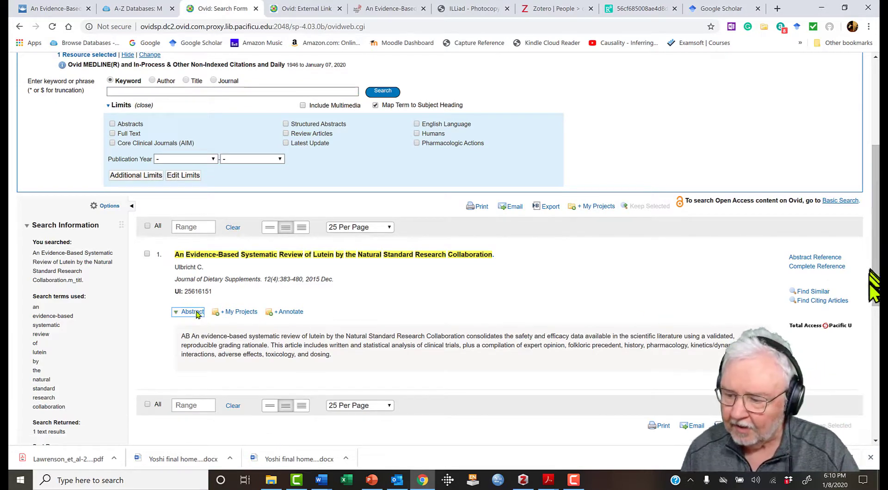
# Follow the lutein article's Total Access link, submit the prefilled Interlibrary Loan copy request, and open the Received Articles list in the ILLiad account
pyautogui.click(816, 326)
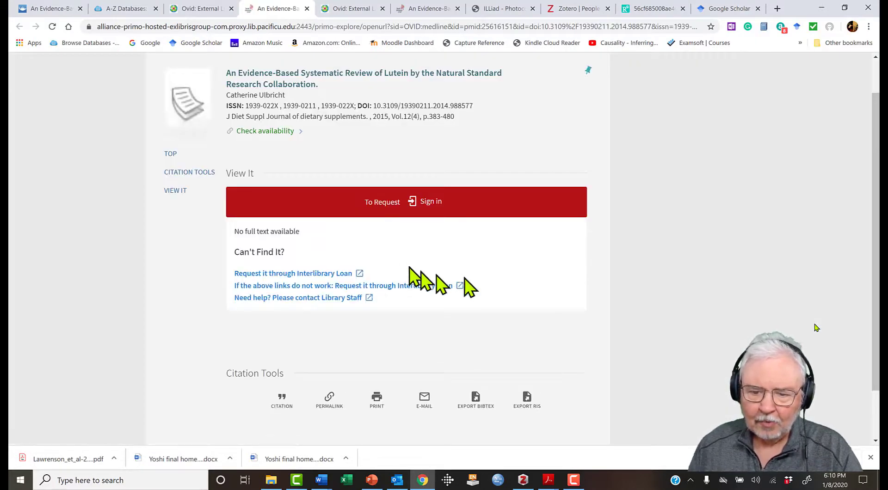
pyautogui.click(304, 277)
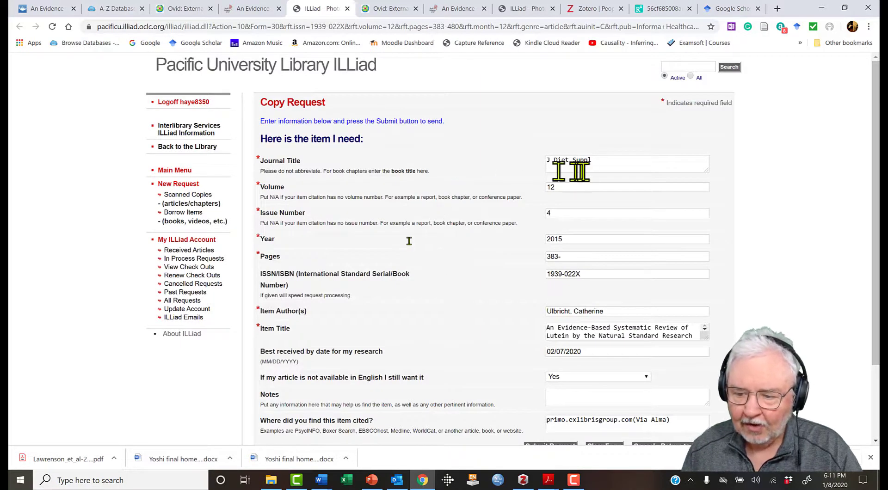
pyautogui.scroll(-2, 584, 306)
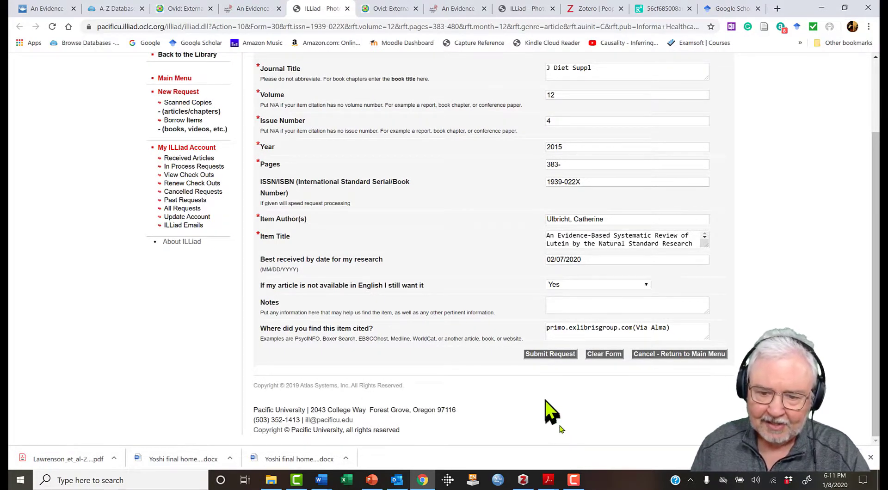
pyautogui.click(548, 356)
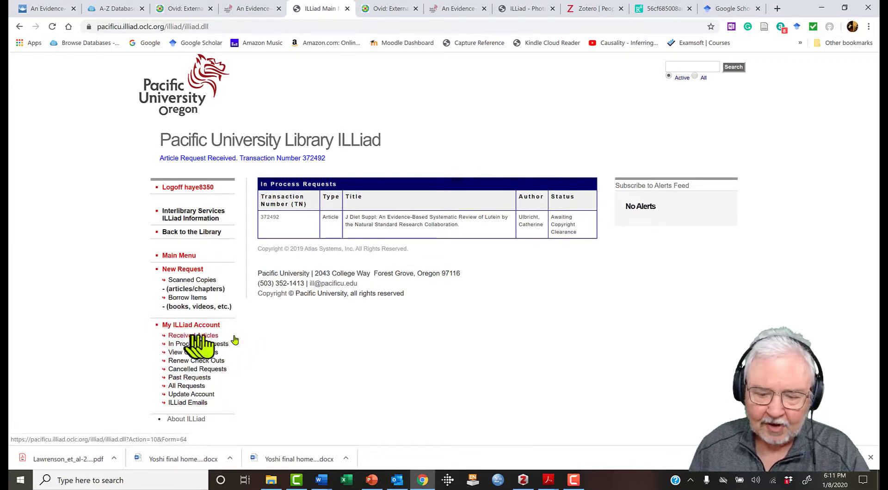
pyautogui.click(193, 336)
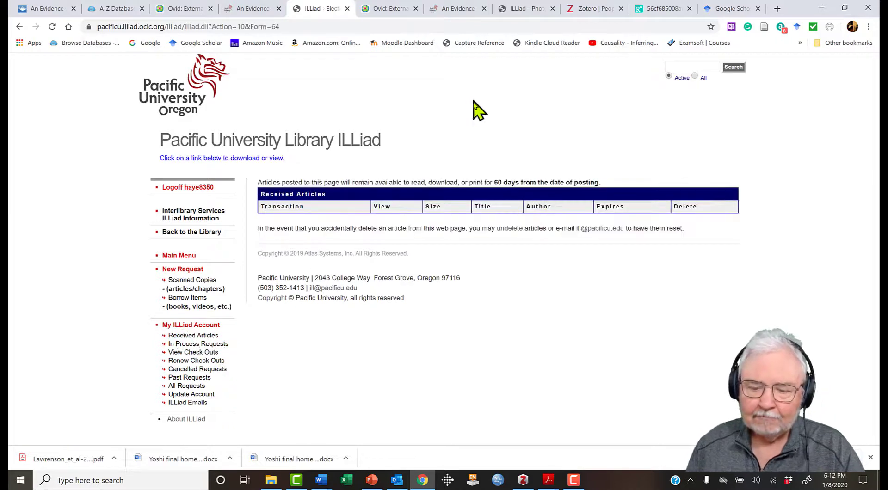